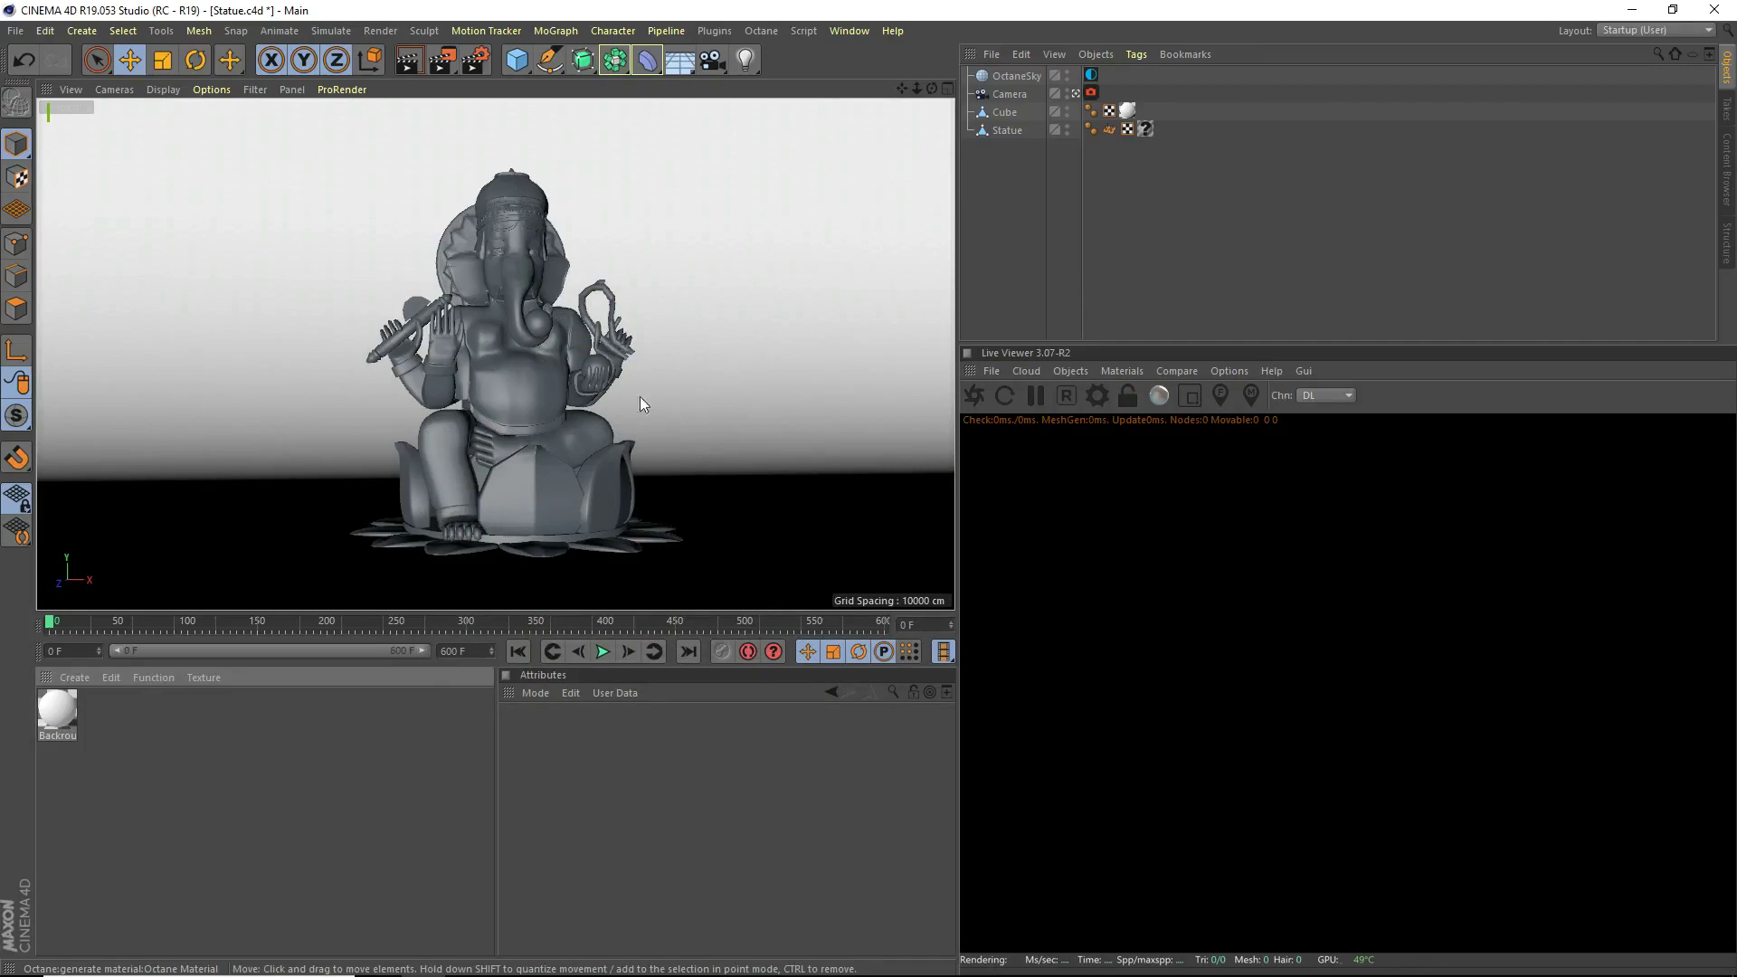
Step: Create an Octane Material via Create > Shader > C4doctane and open its Material Editor
click(74, 678)
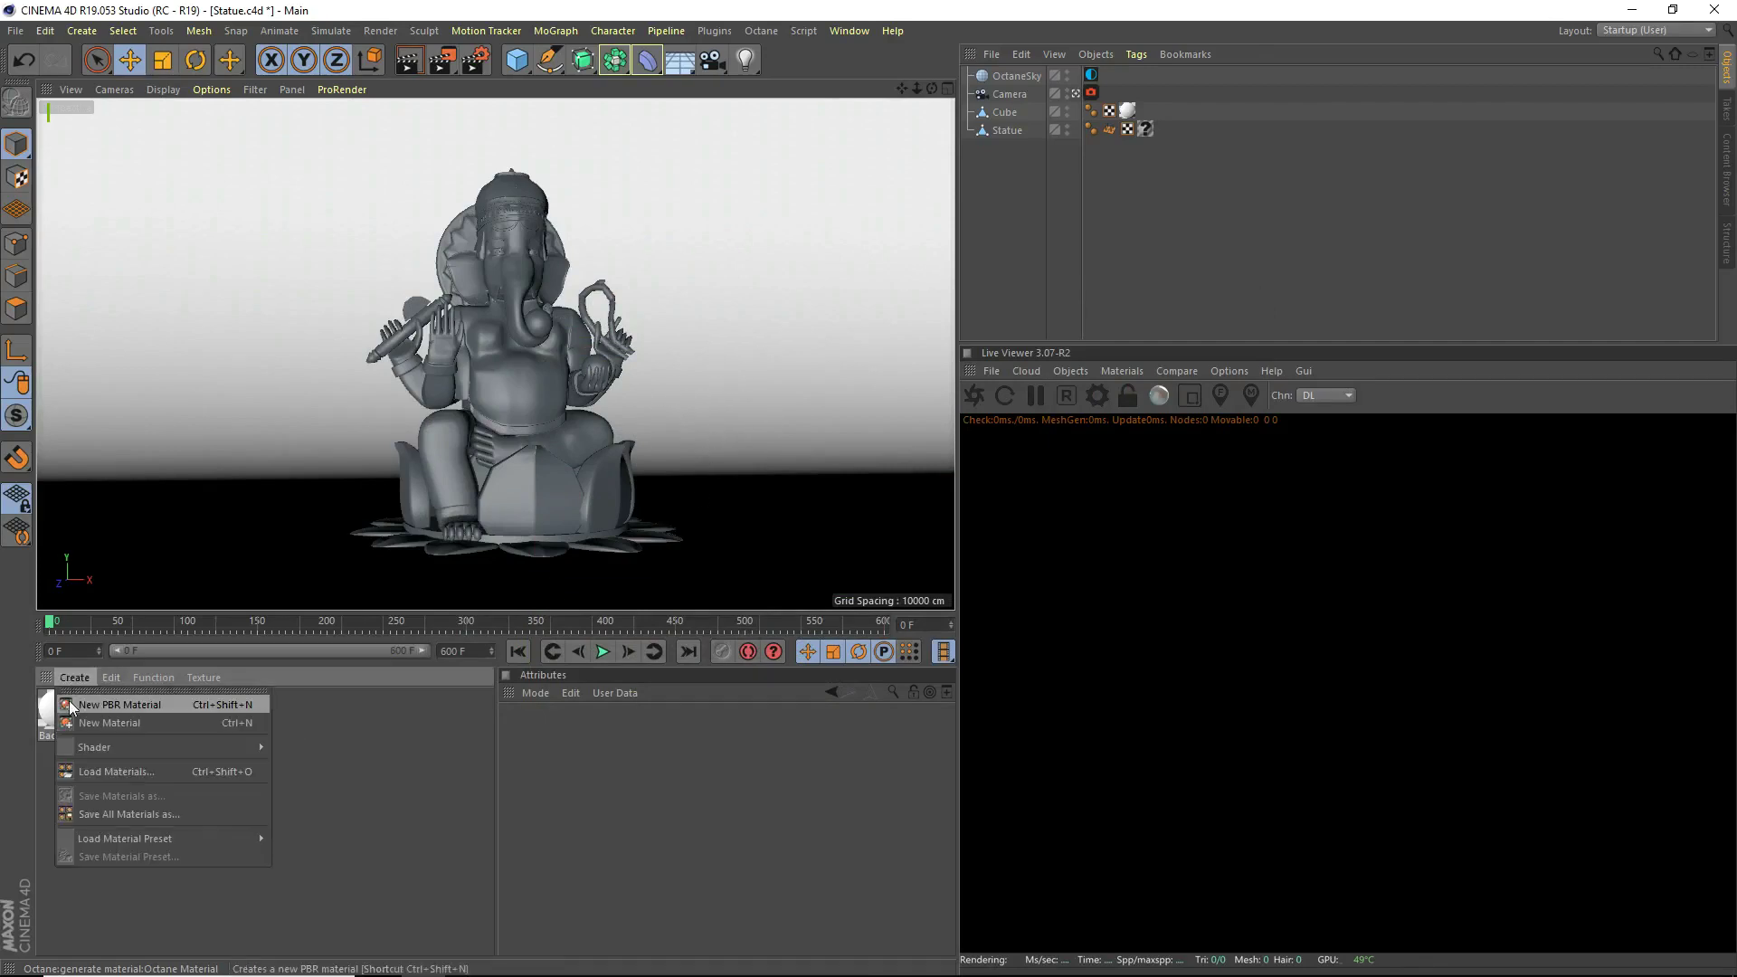
mouse_move(170, 751)
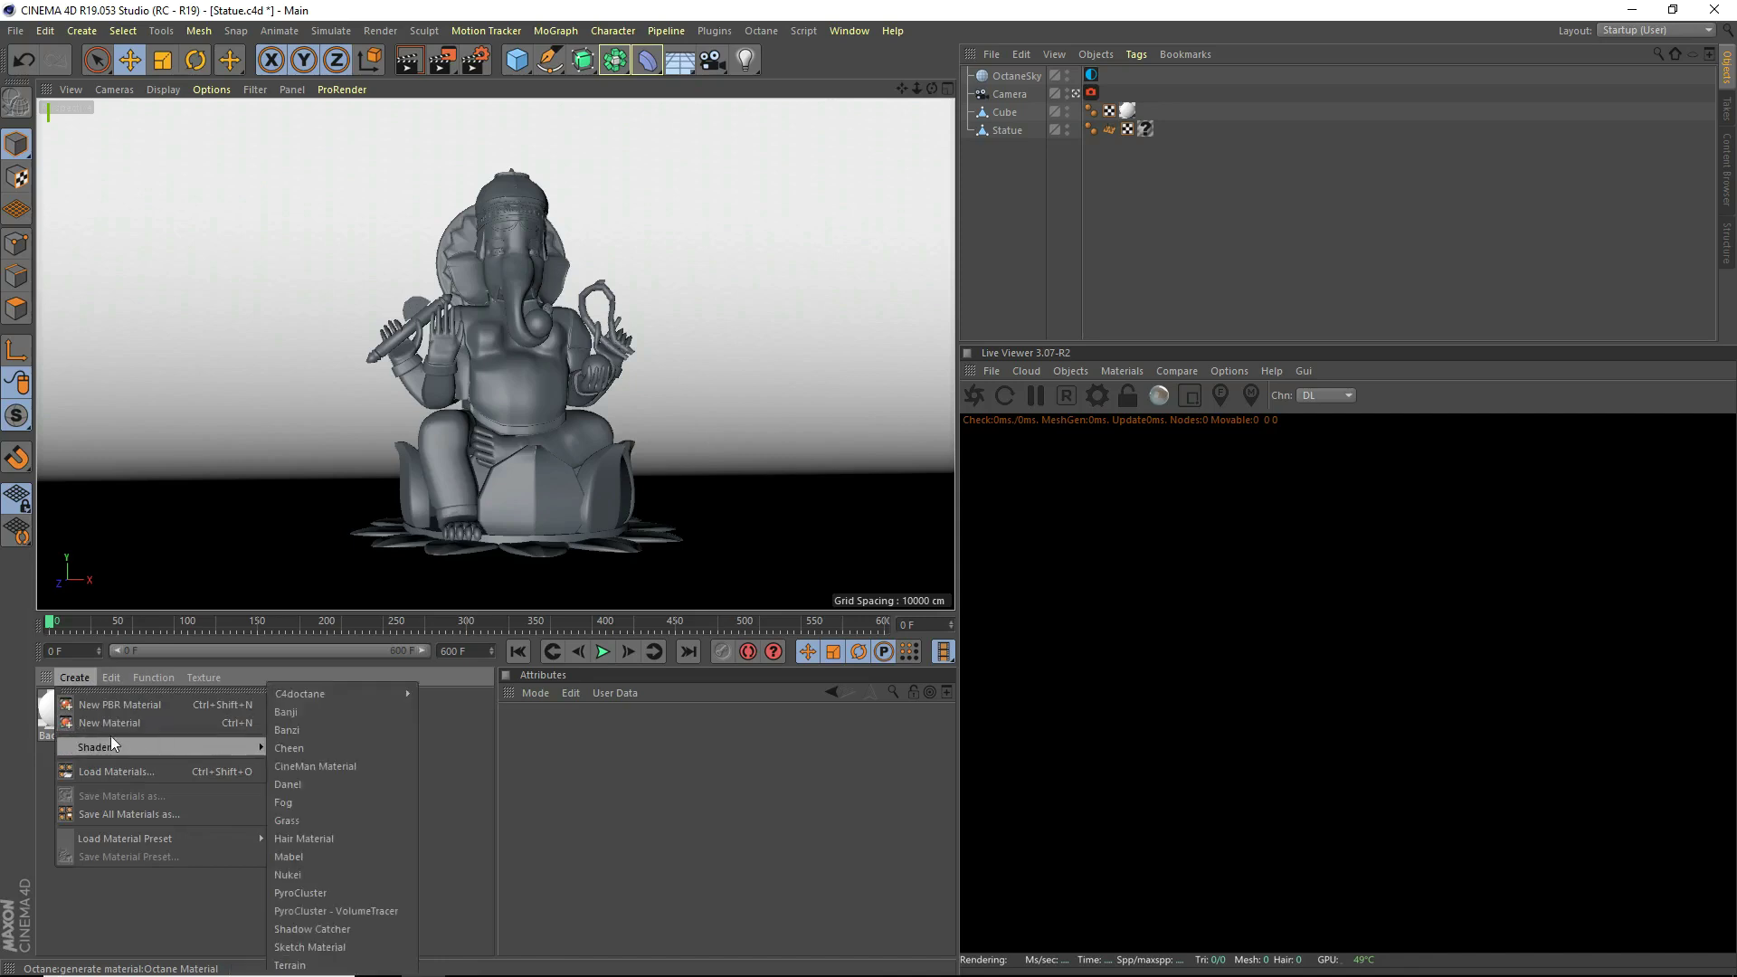
mouse_move(366, 695)
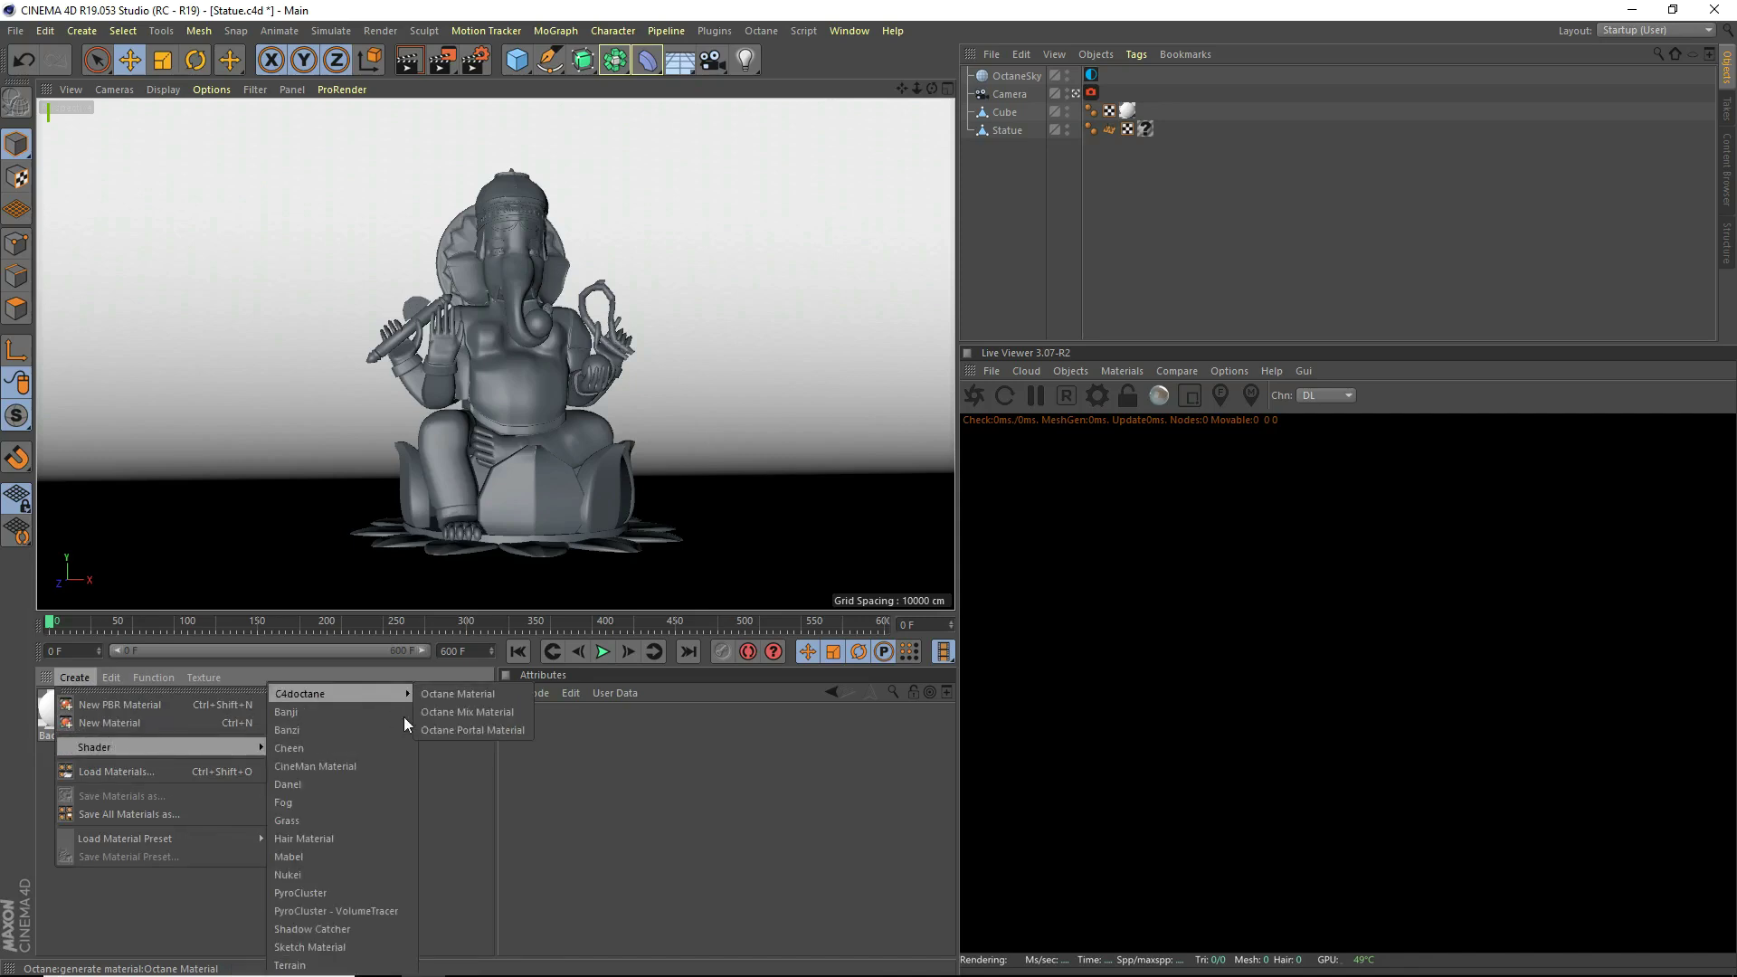
click(462, 695)
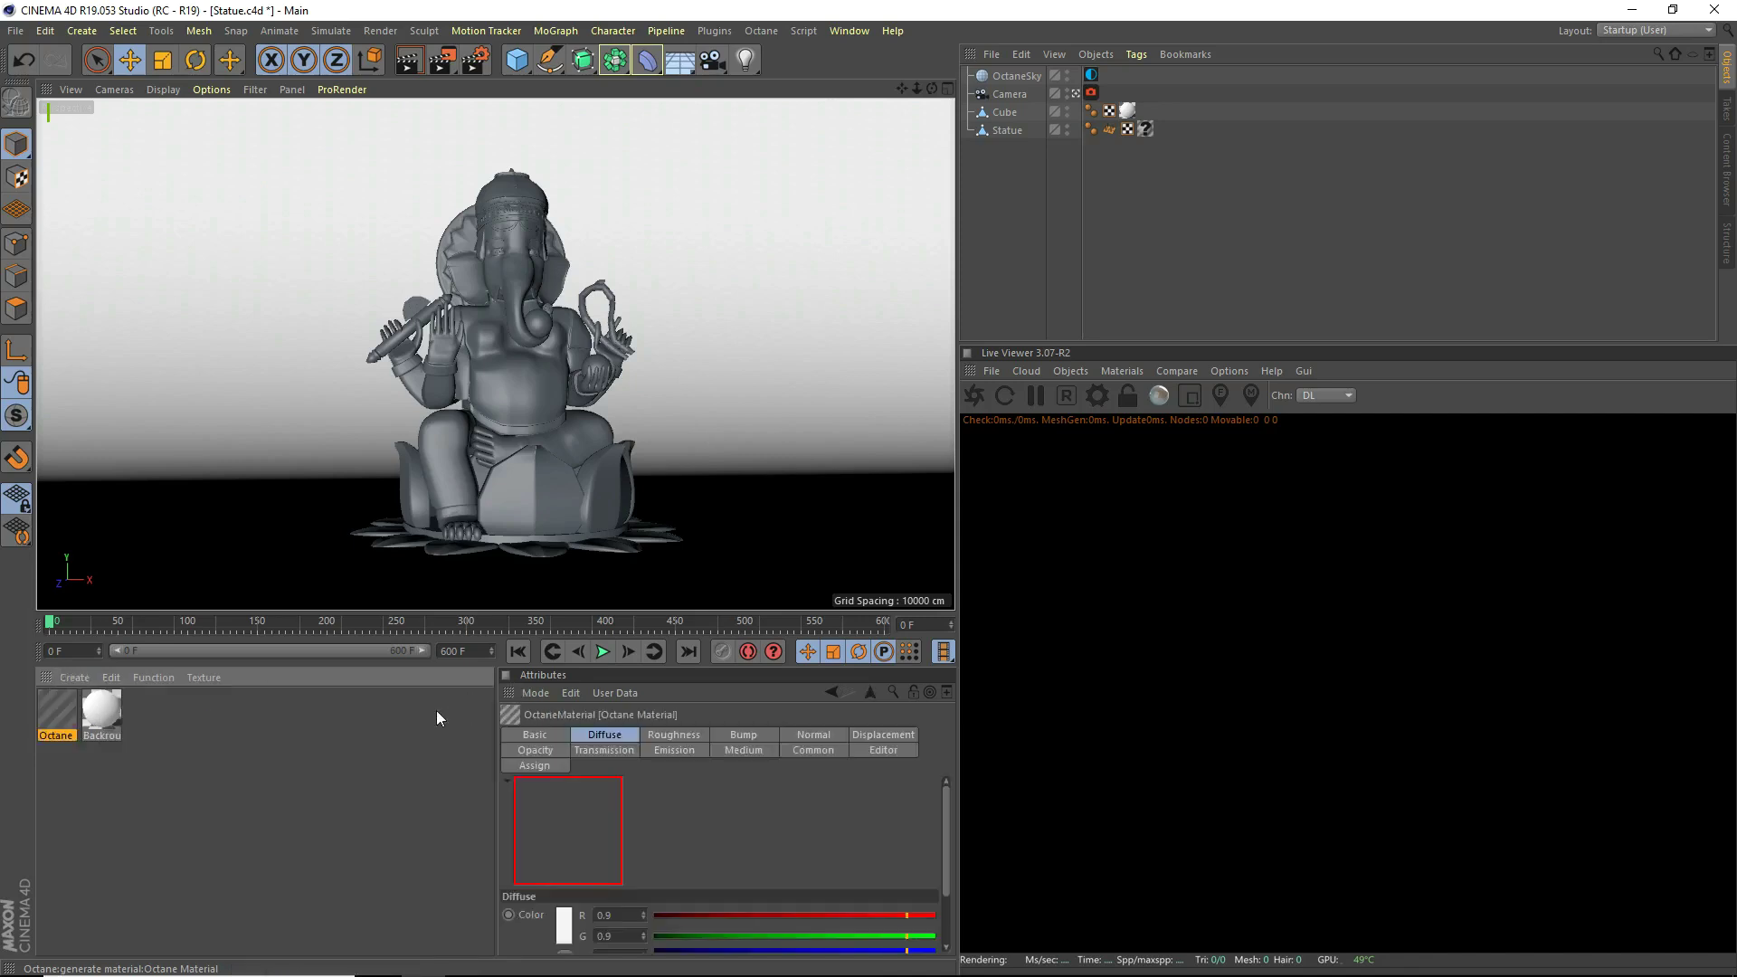
double_click(57, 712)
Step: Start the Live Viewer render and set the material type to Glossy
drag(582, 159, 481, 220)
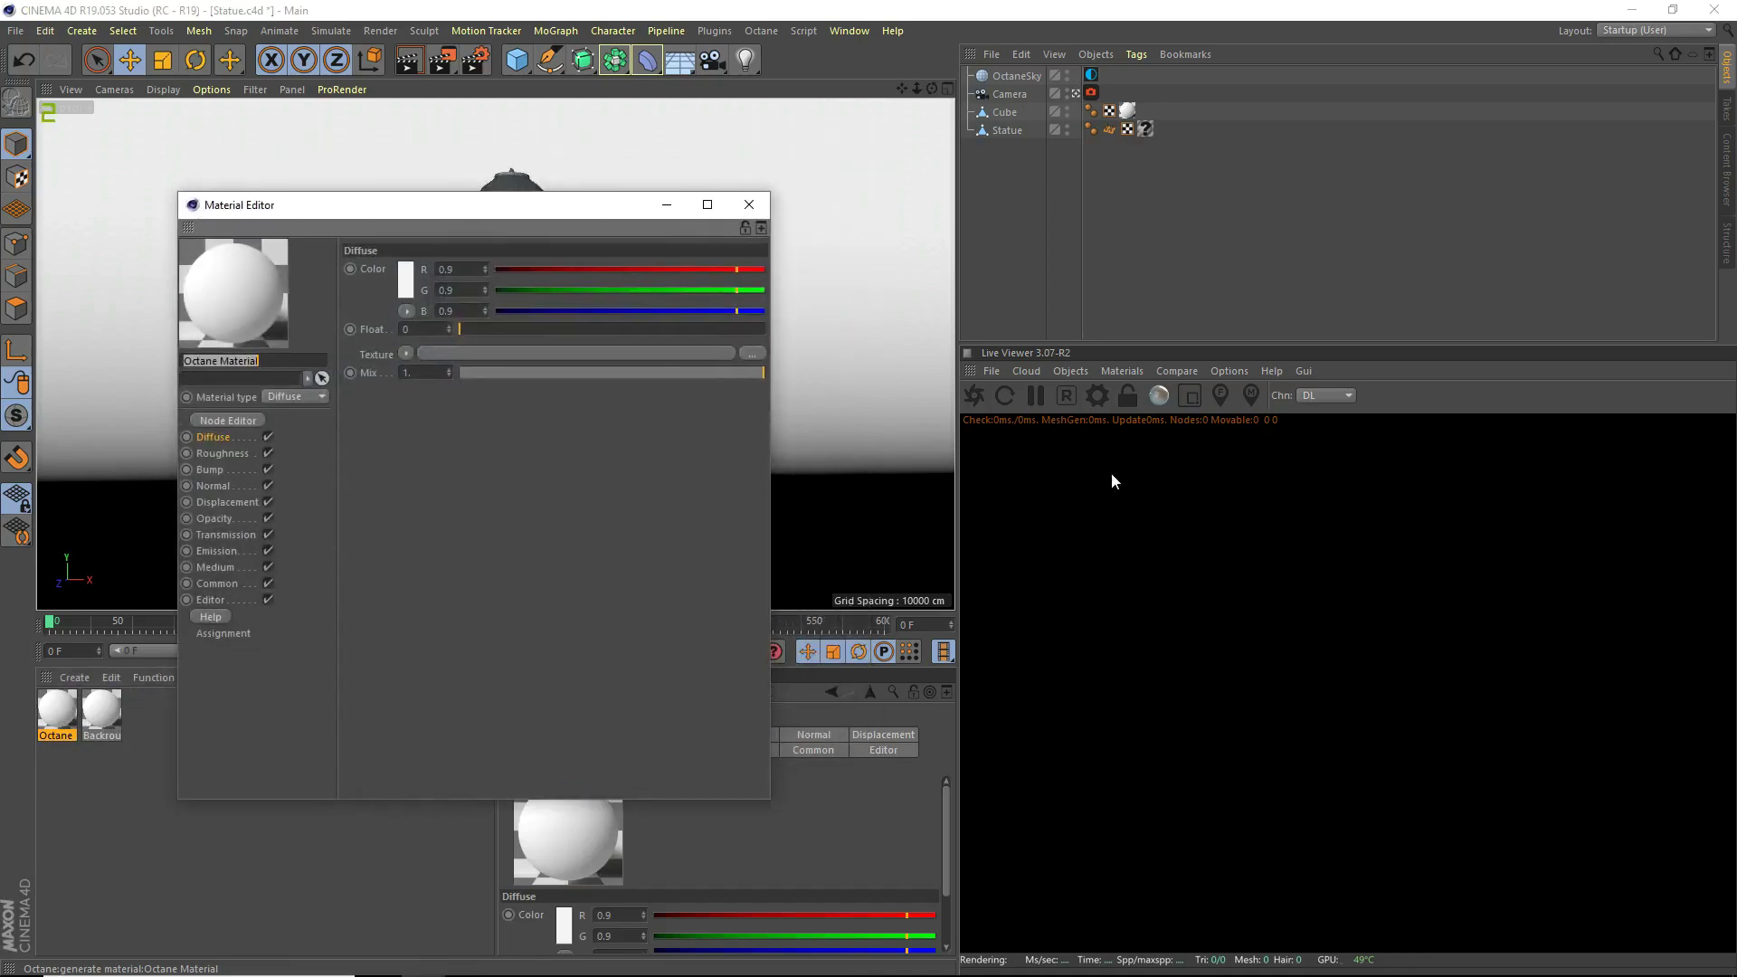
click(967, 391)
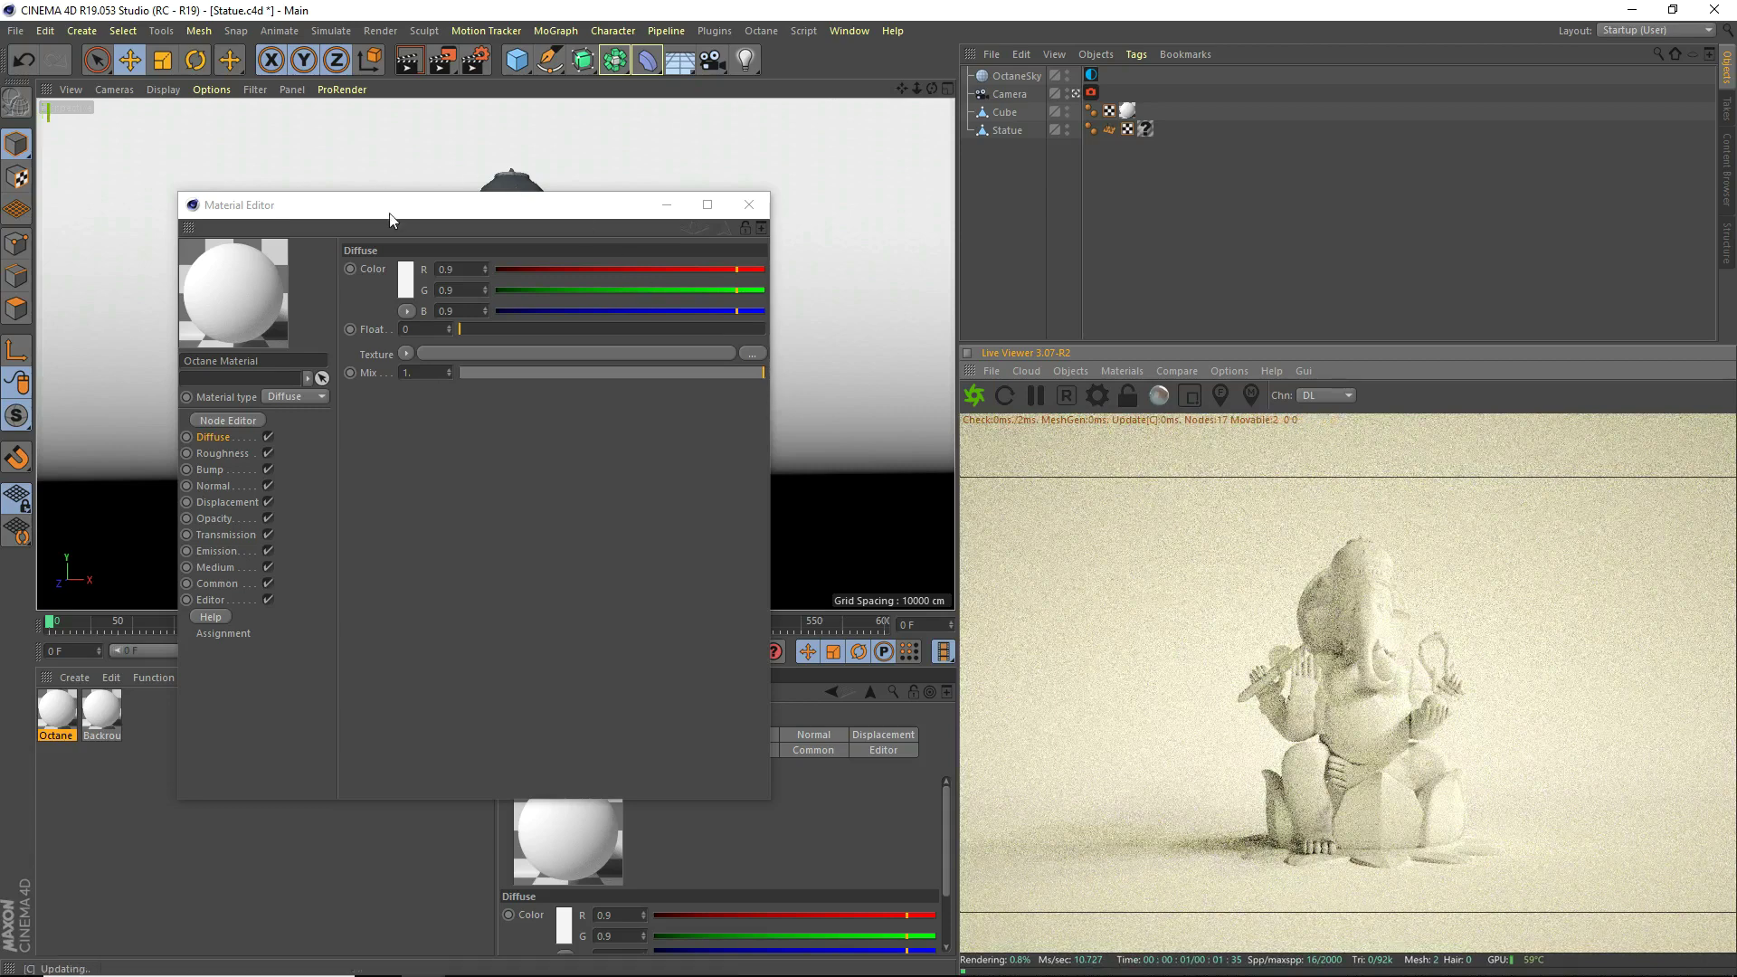
drag(390, 220, 512, 203)
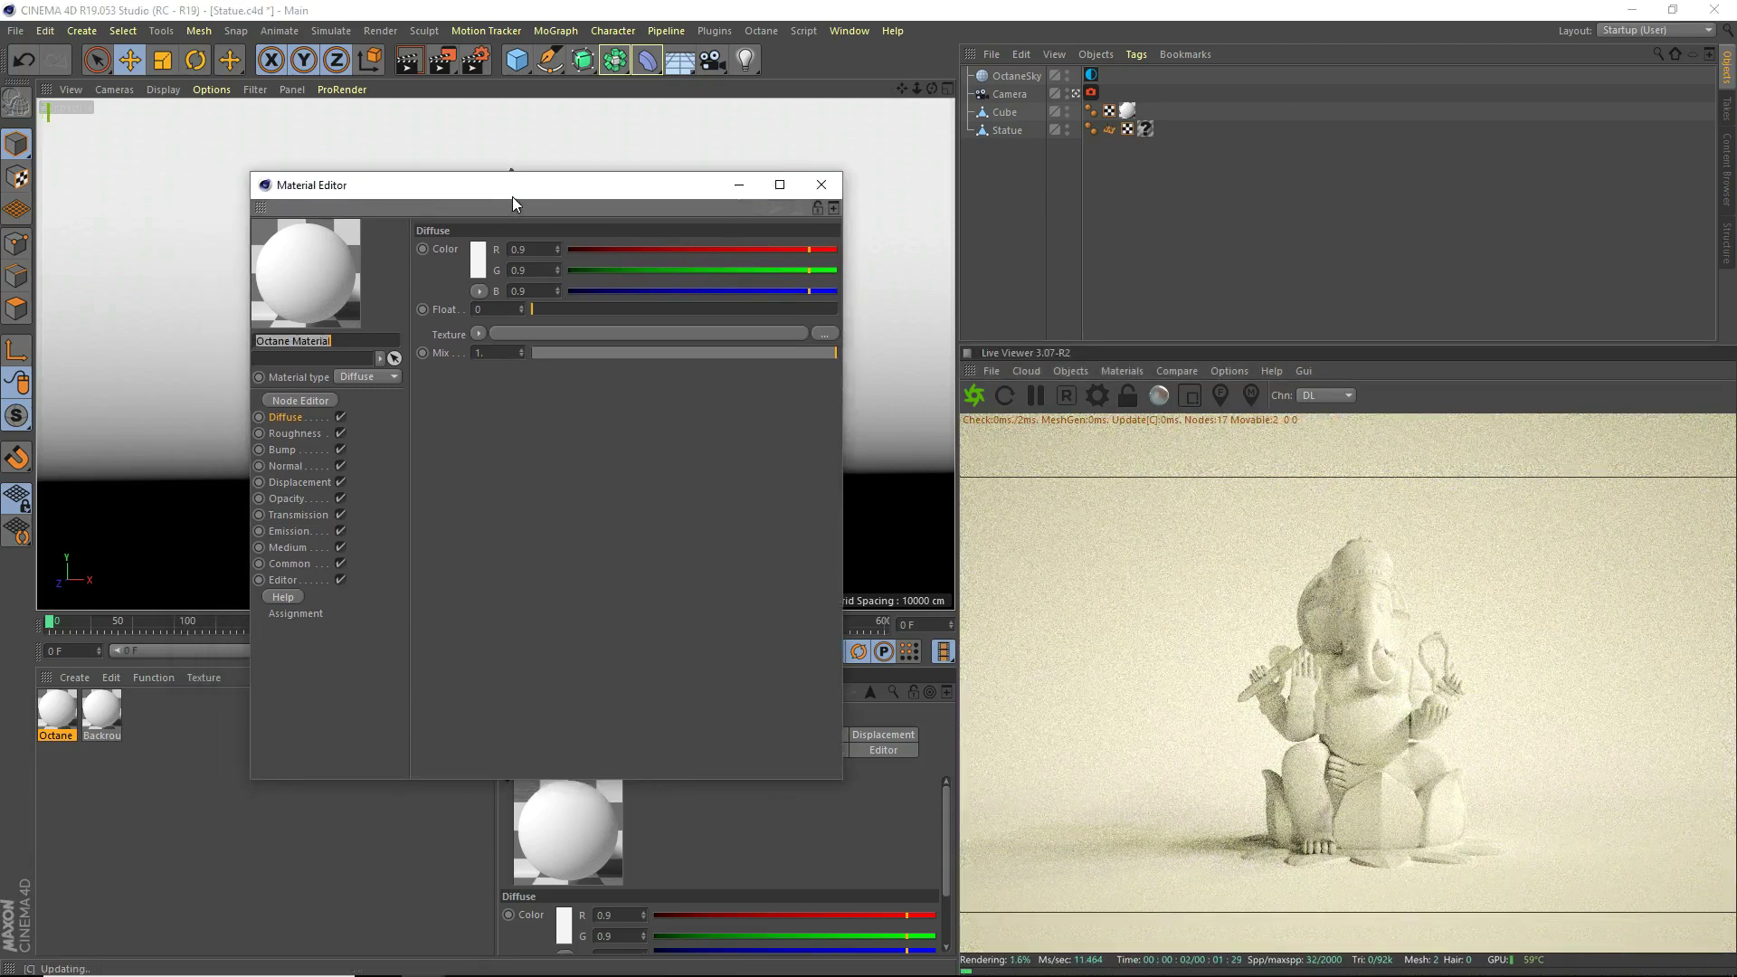
click(375, 376)
click(366, 415)
Step: In an enlarged Octane Node Editor, set the material's Index to 6.5
click(303, 401)
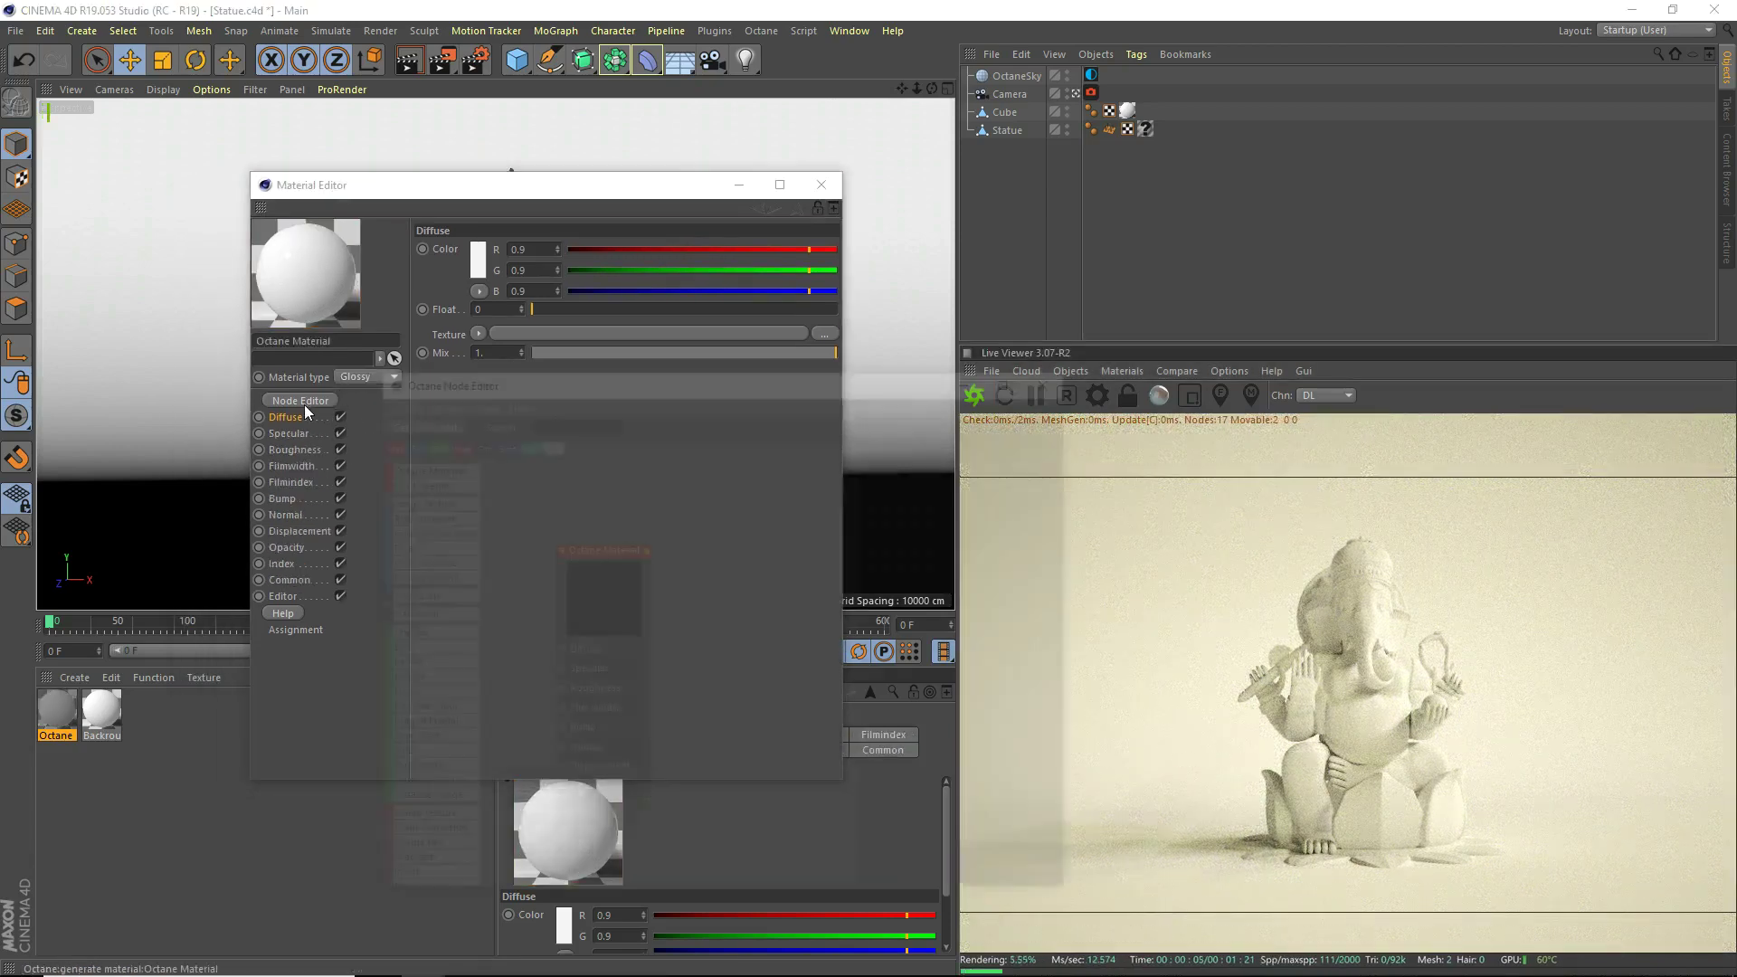
drag(907, 378, 561, 195)
drag(738, 716, 954, 976)
drag(670, 185, 675, 48)
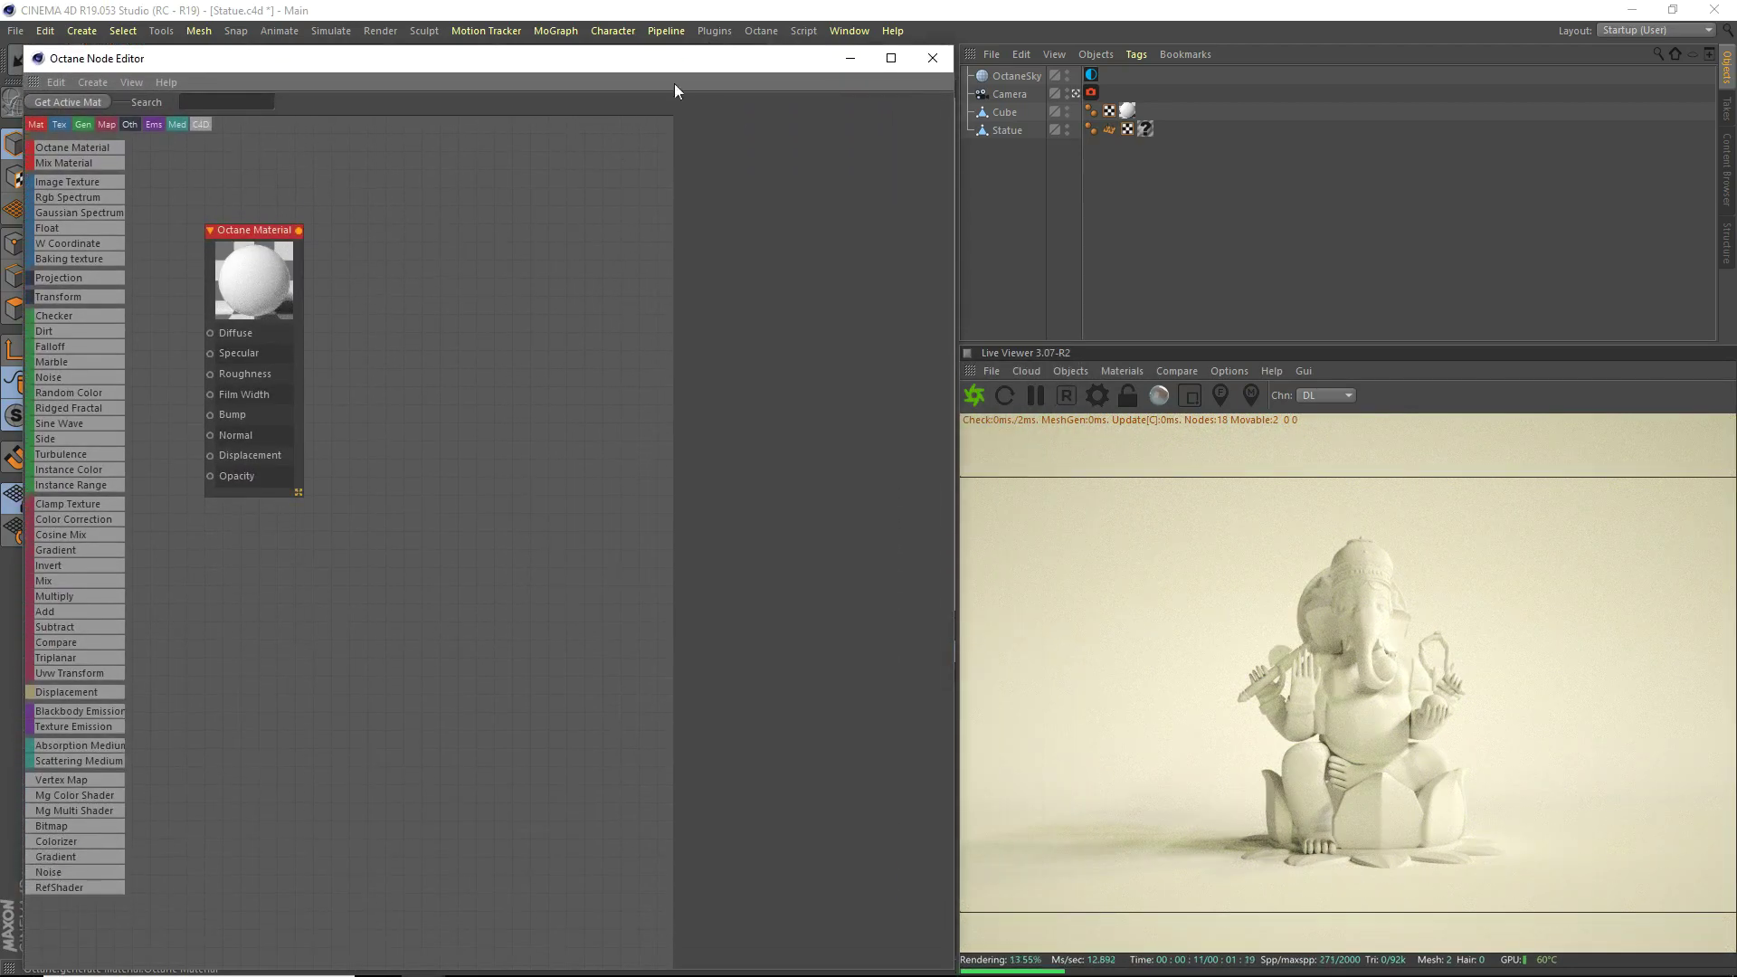
drag(258, 400, 581, 501)
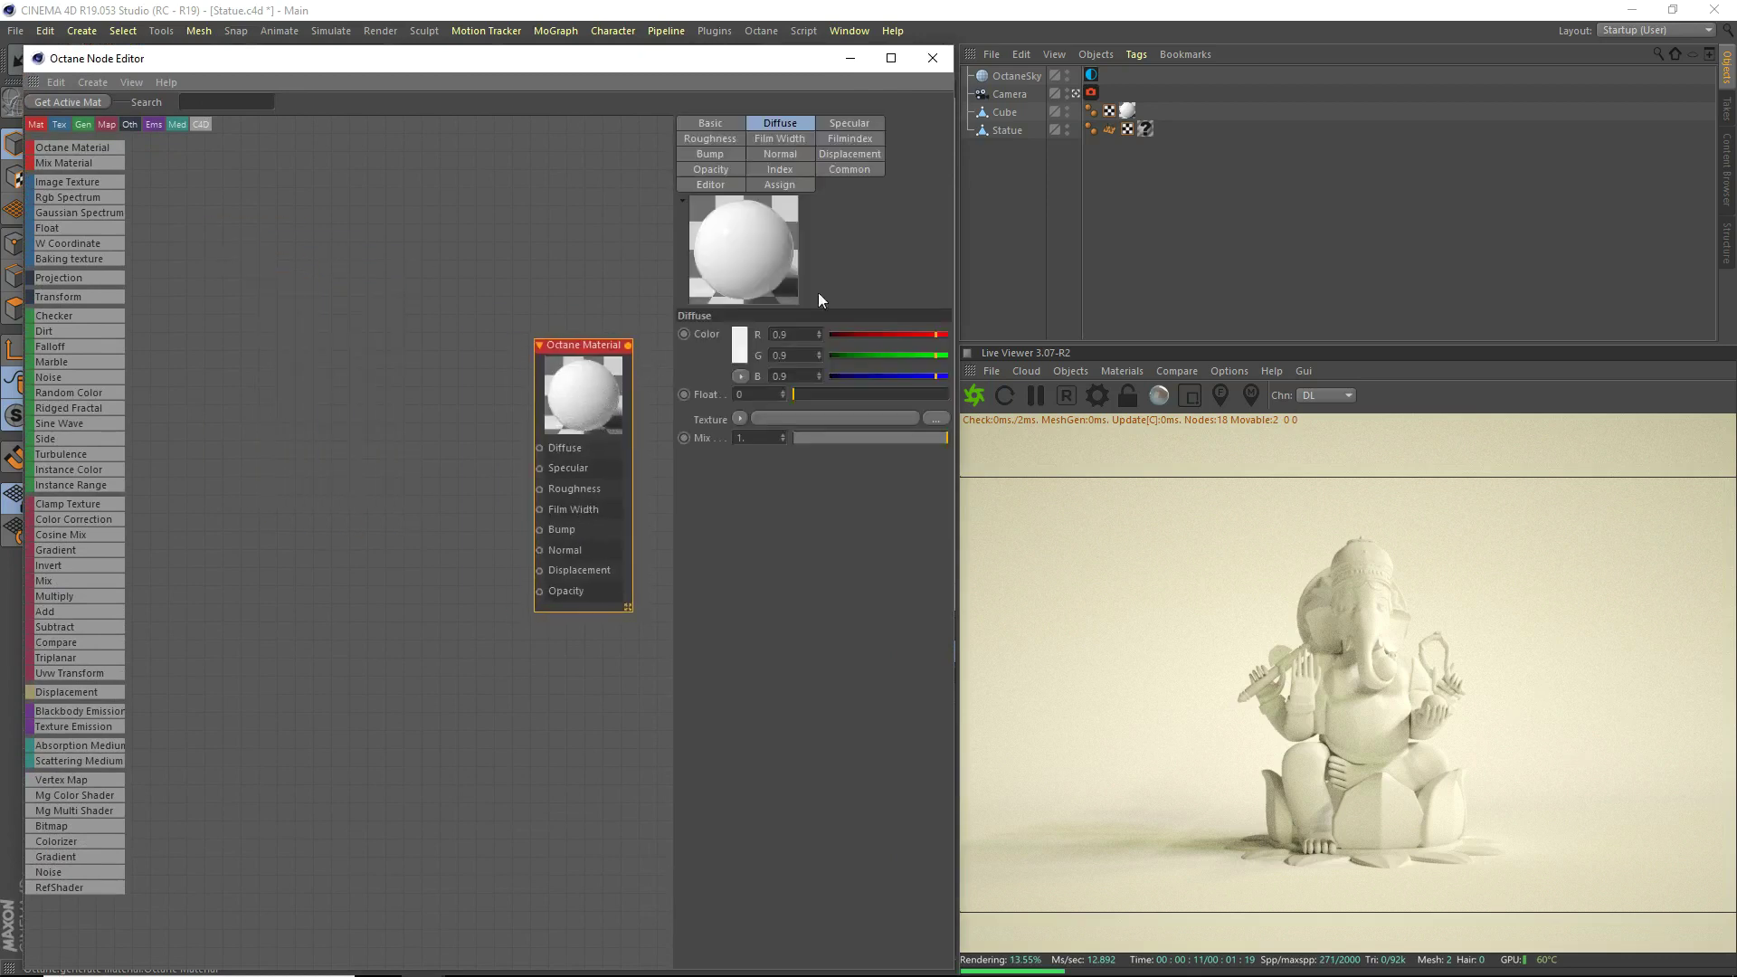
click(783, 170)
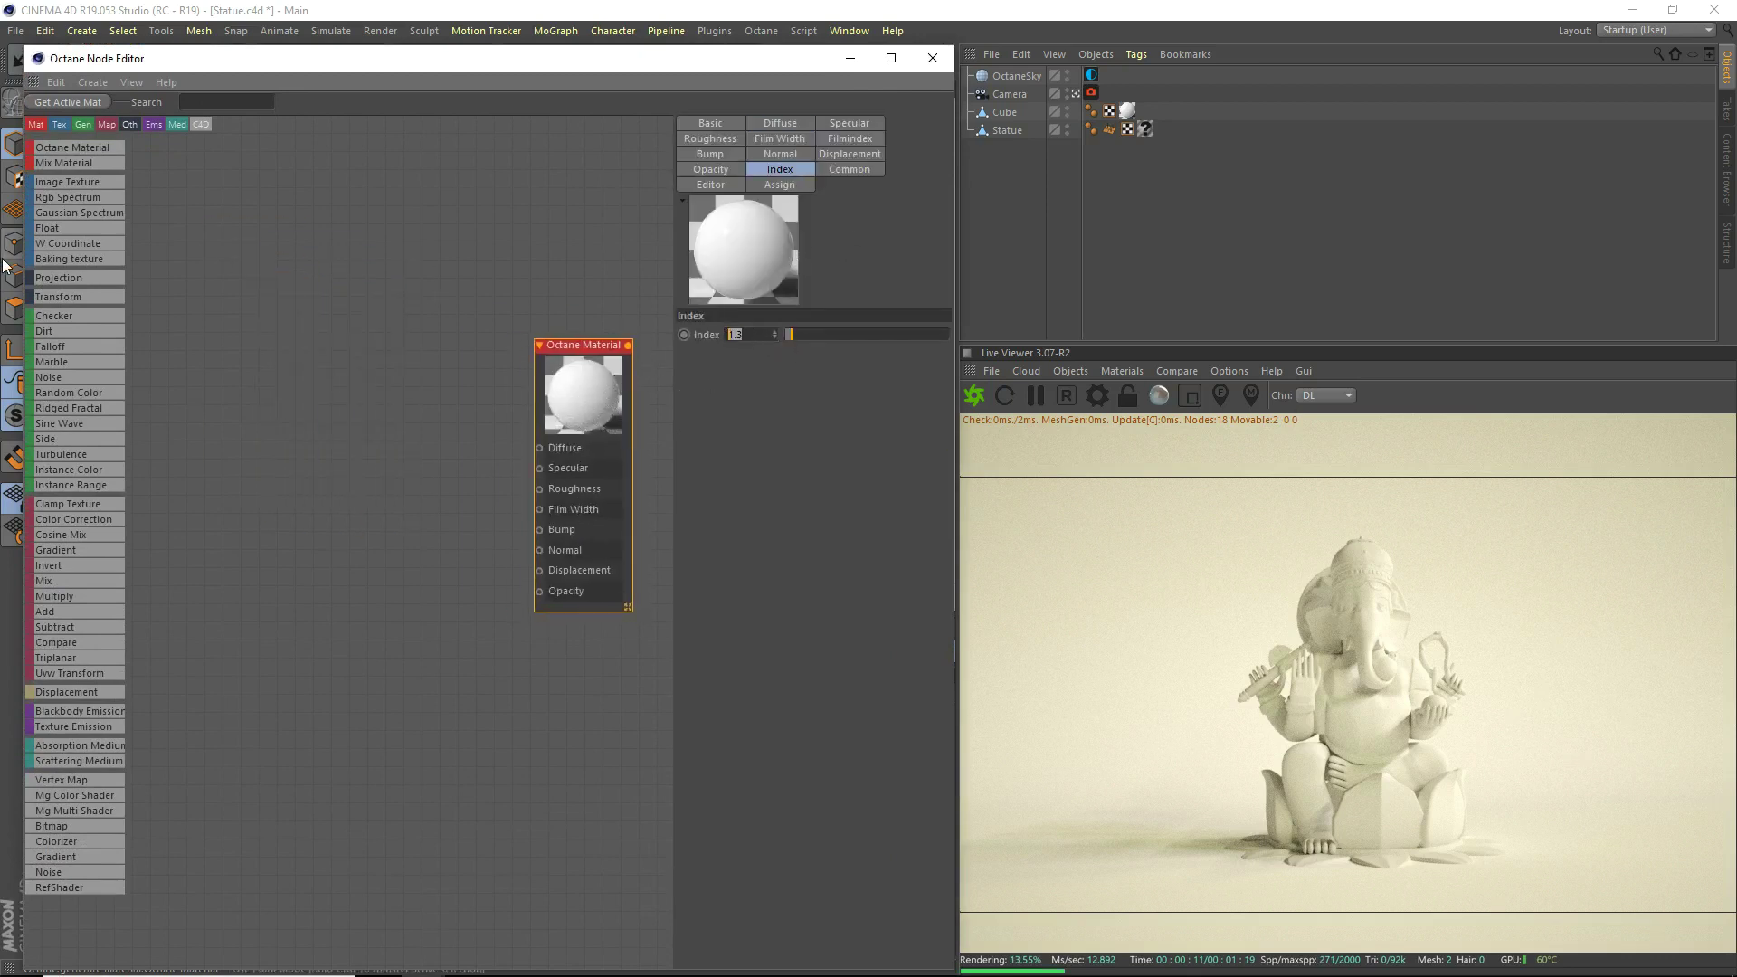
text(6.5)
key(Return)
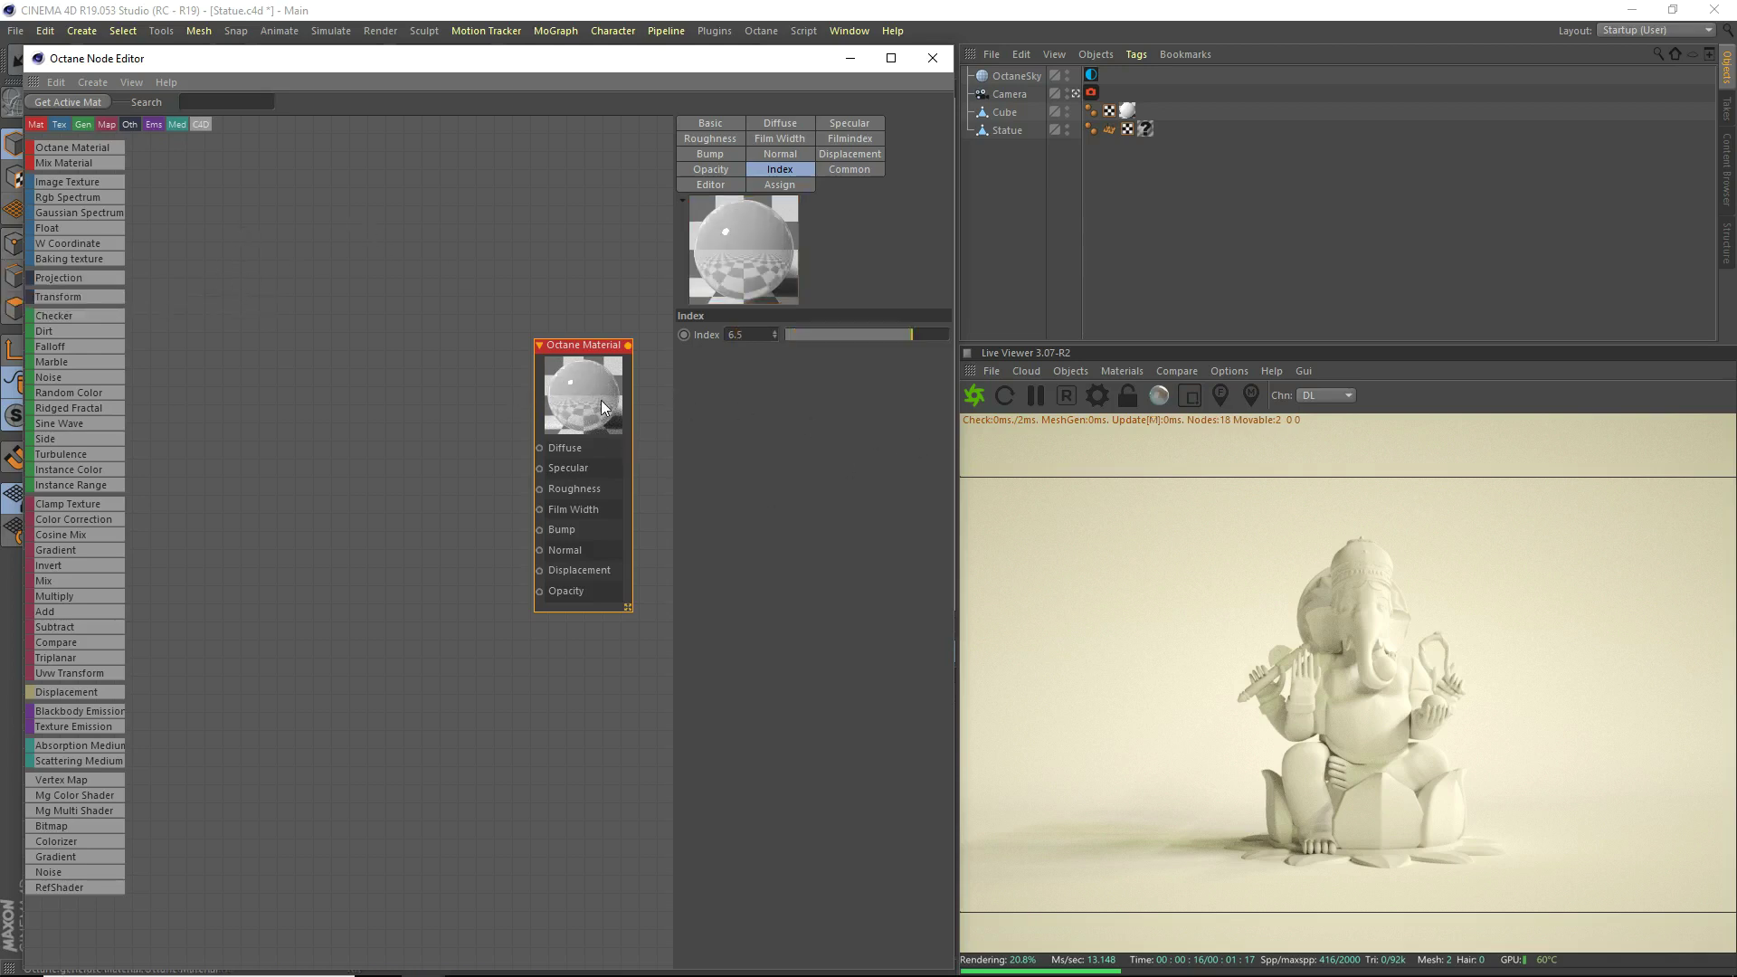
drag(507, 62, 871, 64)
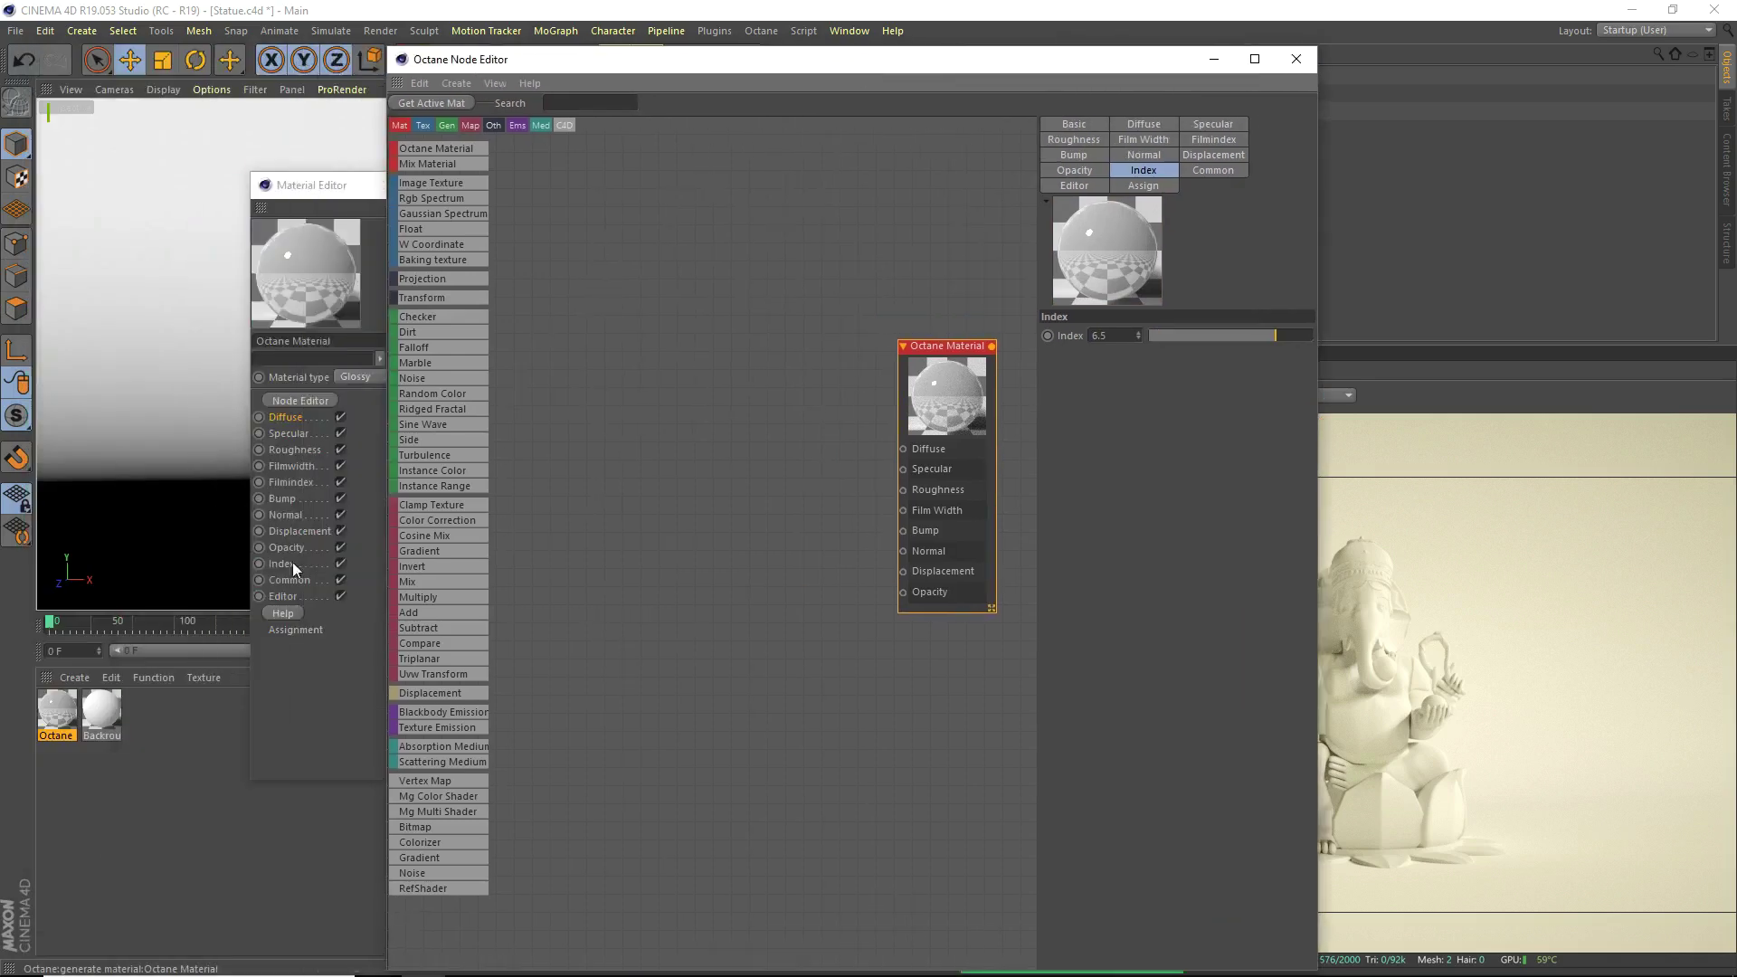
Step: Close the Material Editor and drag the Octane material onto the Ganesha statue
click(334, 331)
click(824, 184)
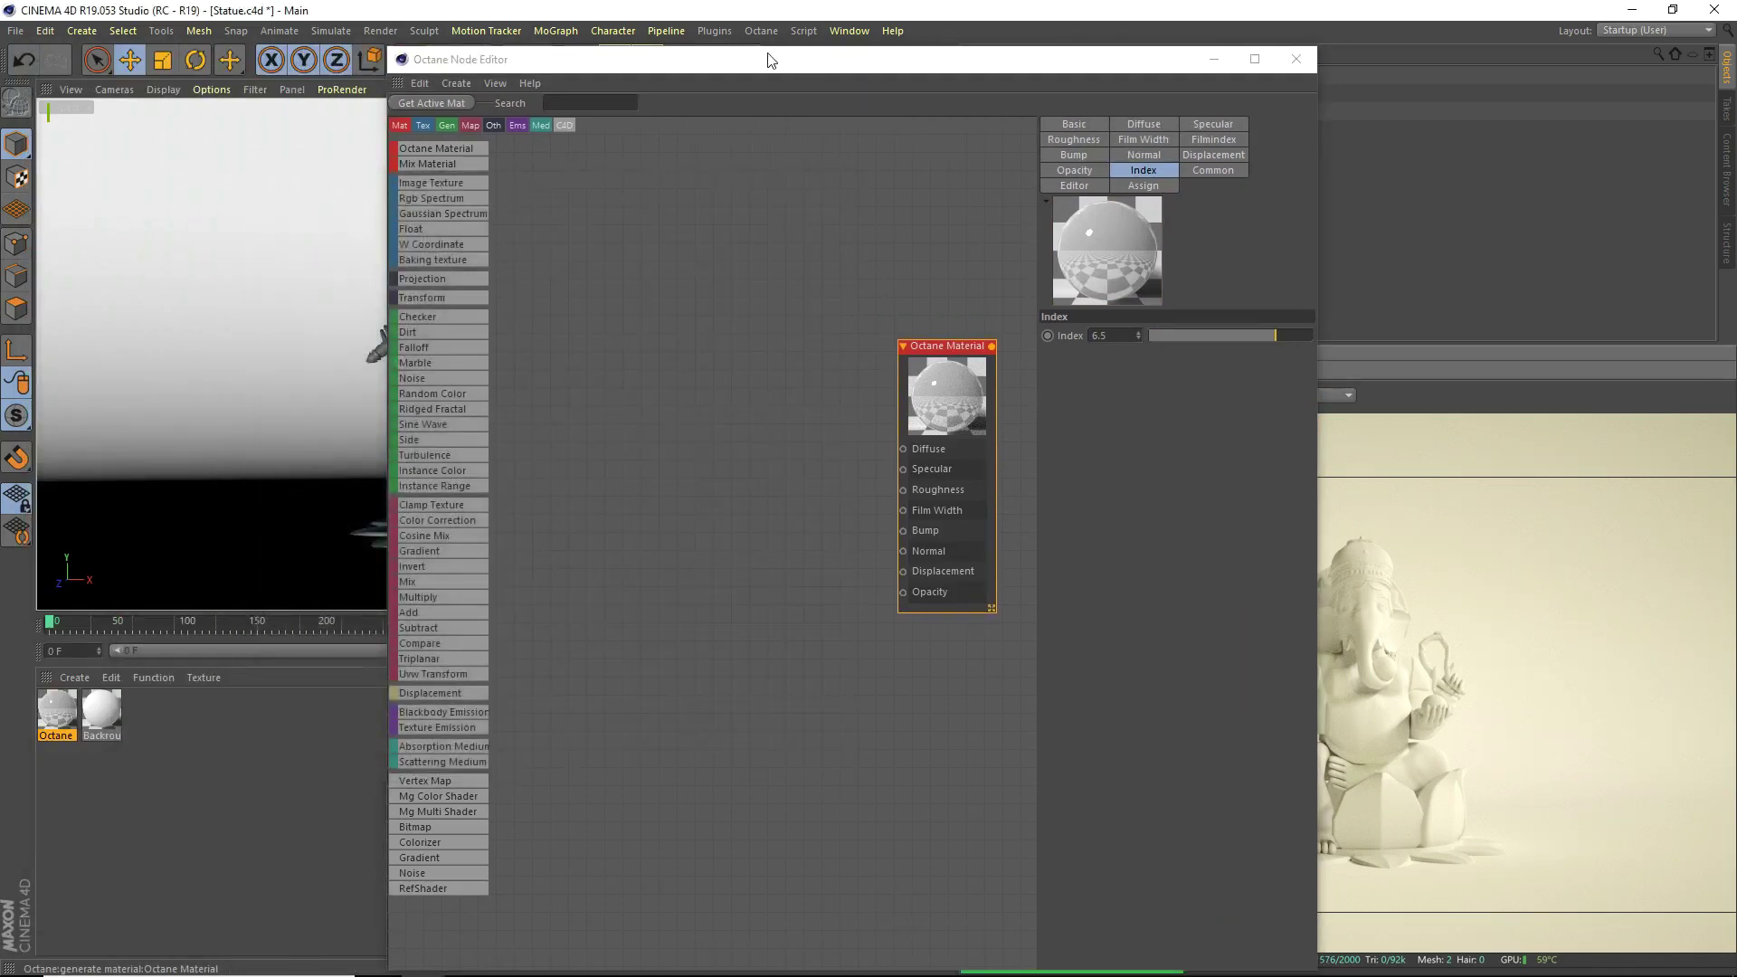
drag(769, 55, 889, 98)
drag(53, 716, 486, 418)
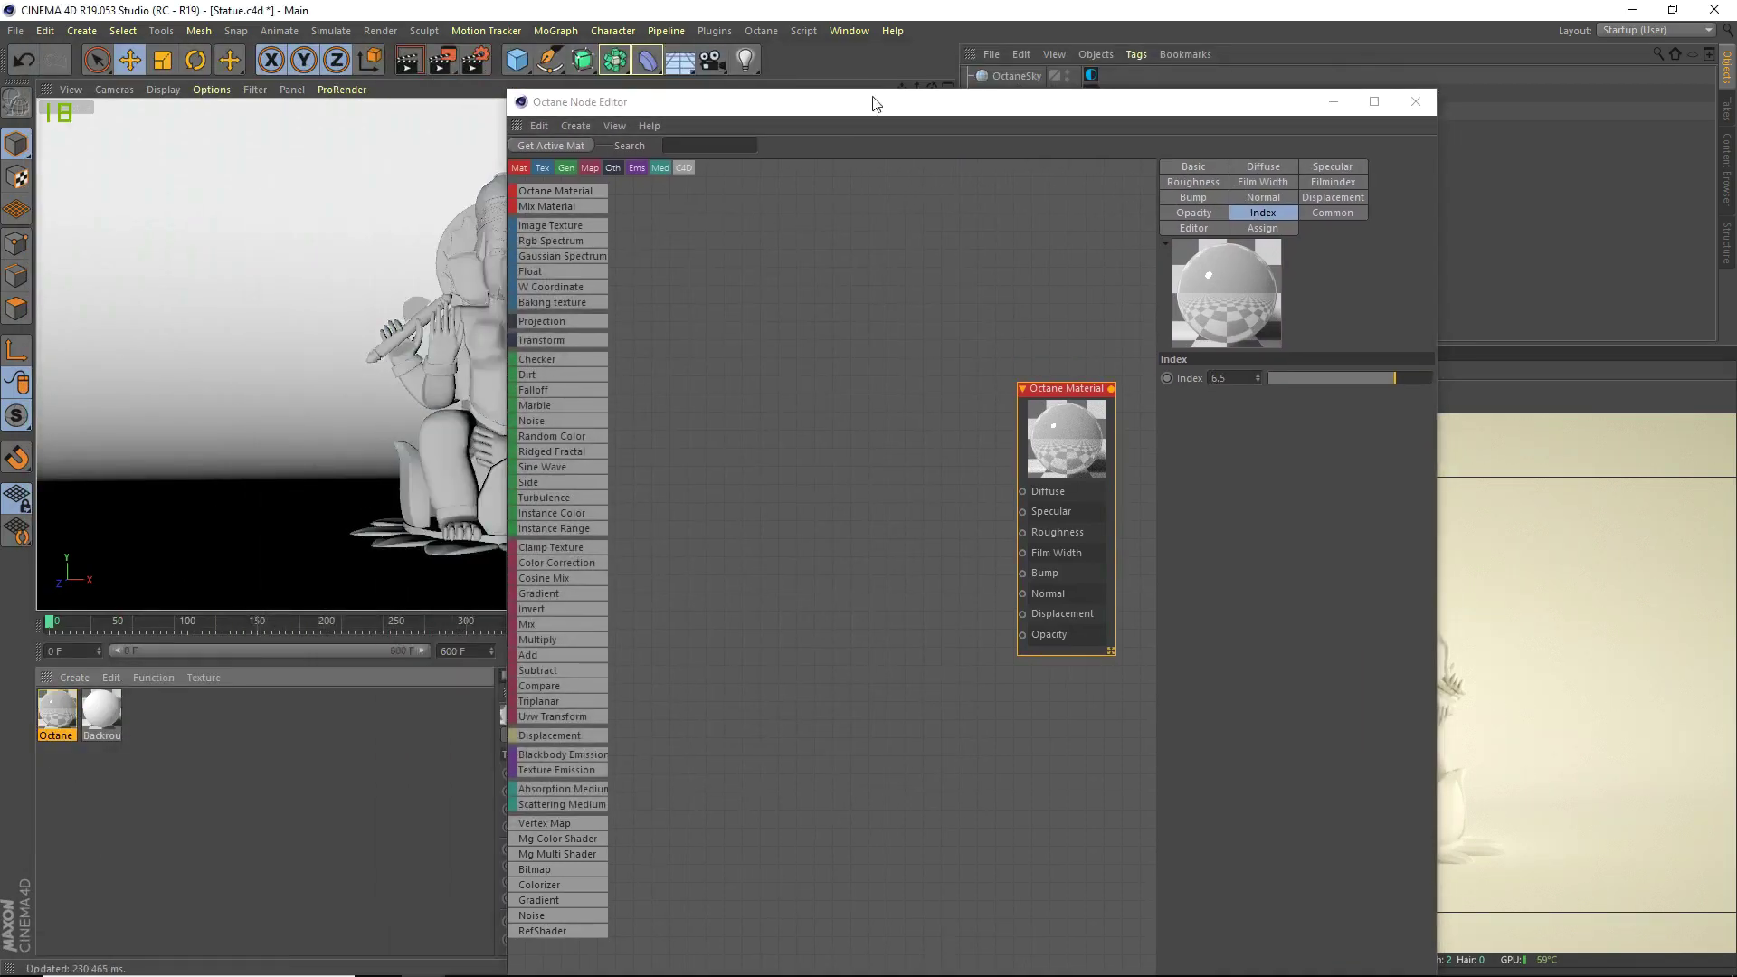
drag(861, 110, 487, 36)
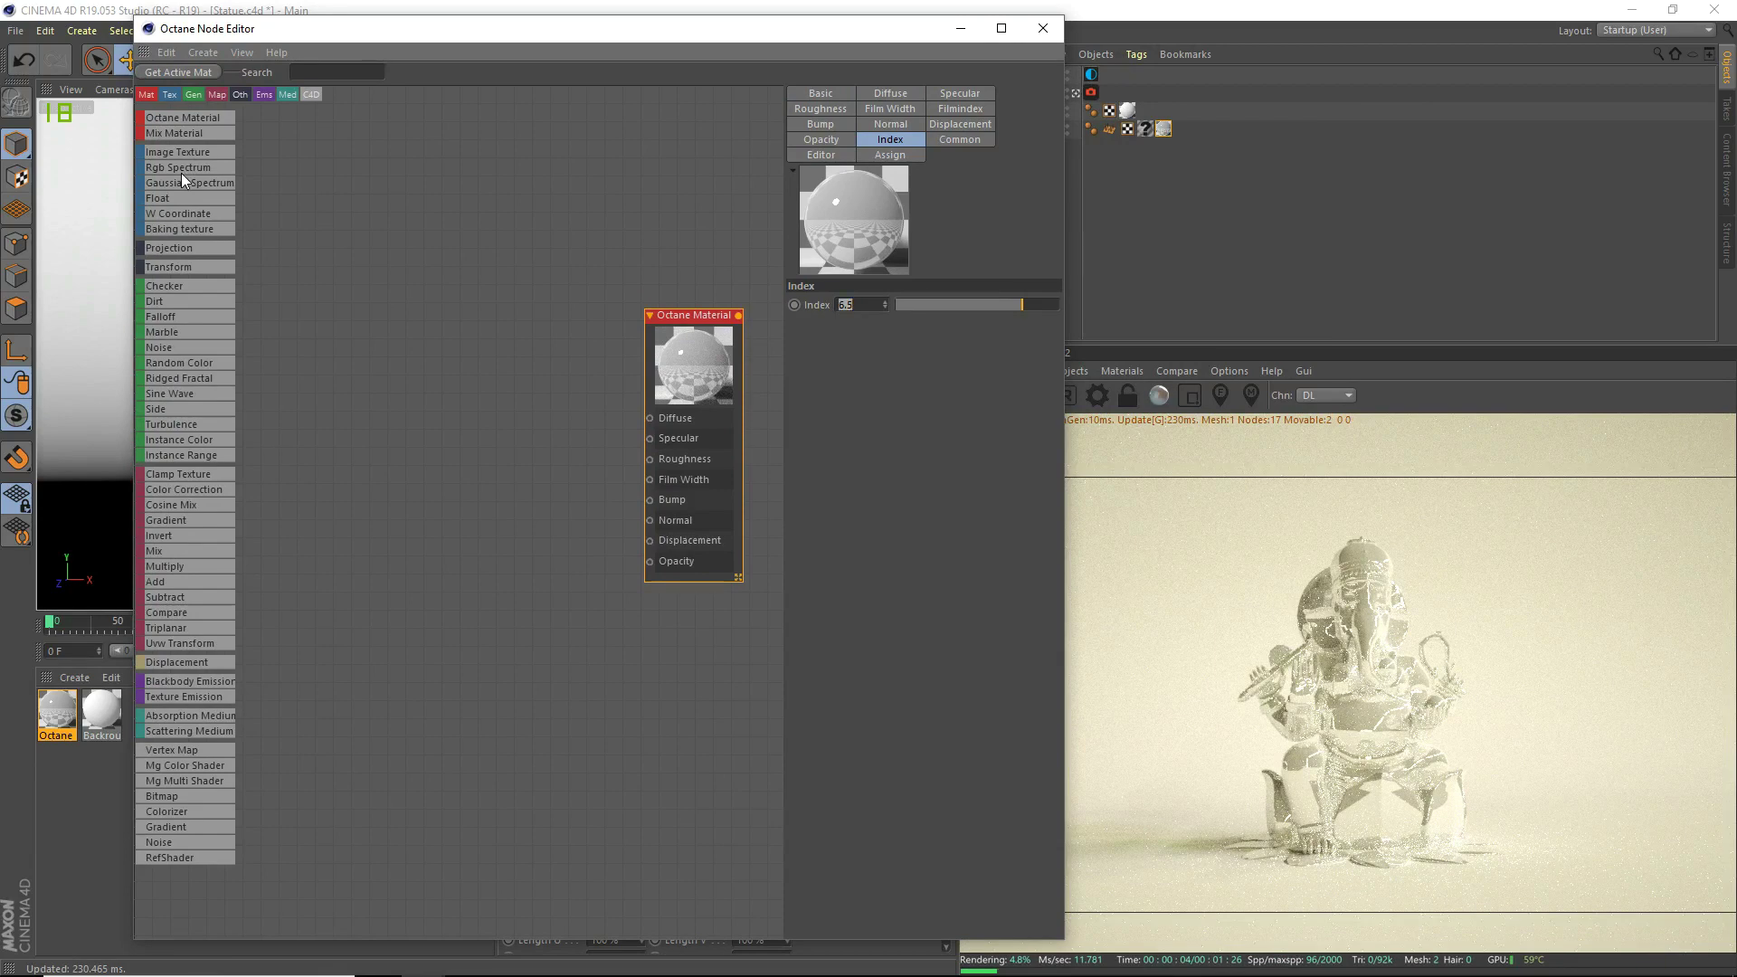
Step: Wire an RgbSpectrum node into Diffuse and set its brightness V to 0.5% (near-black)
drag(183, 169, 677, 424)
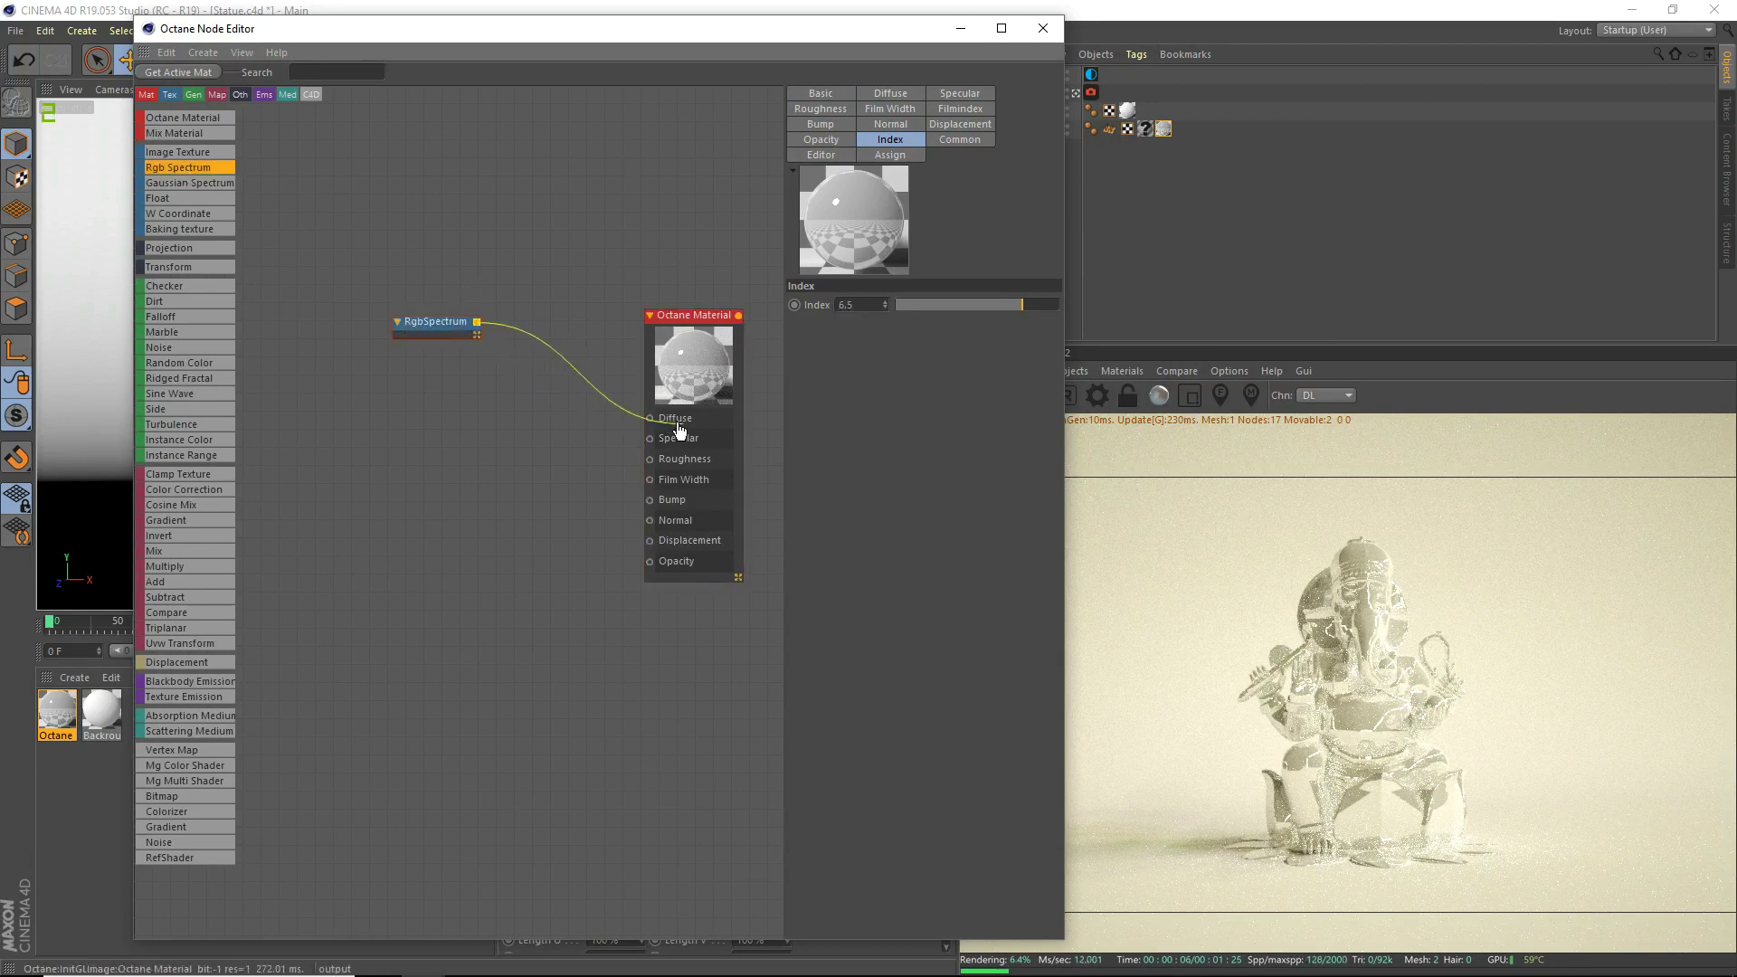
drag(433, 328, 587, 430)
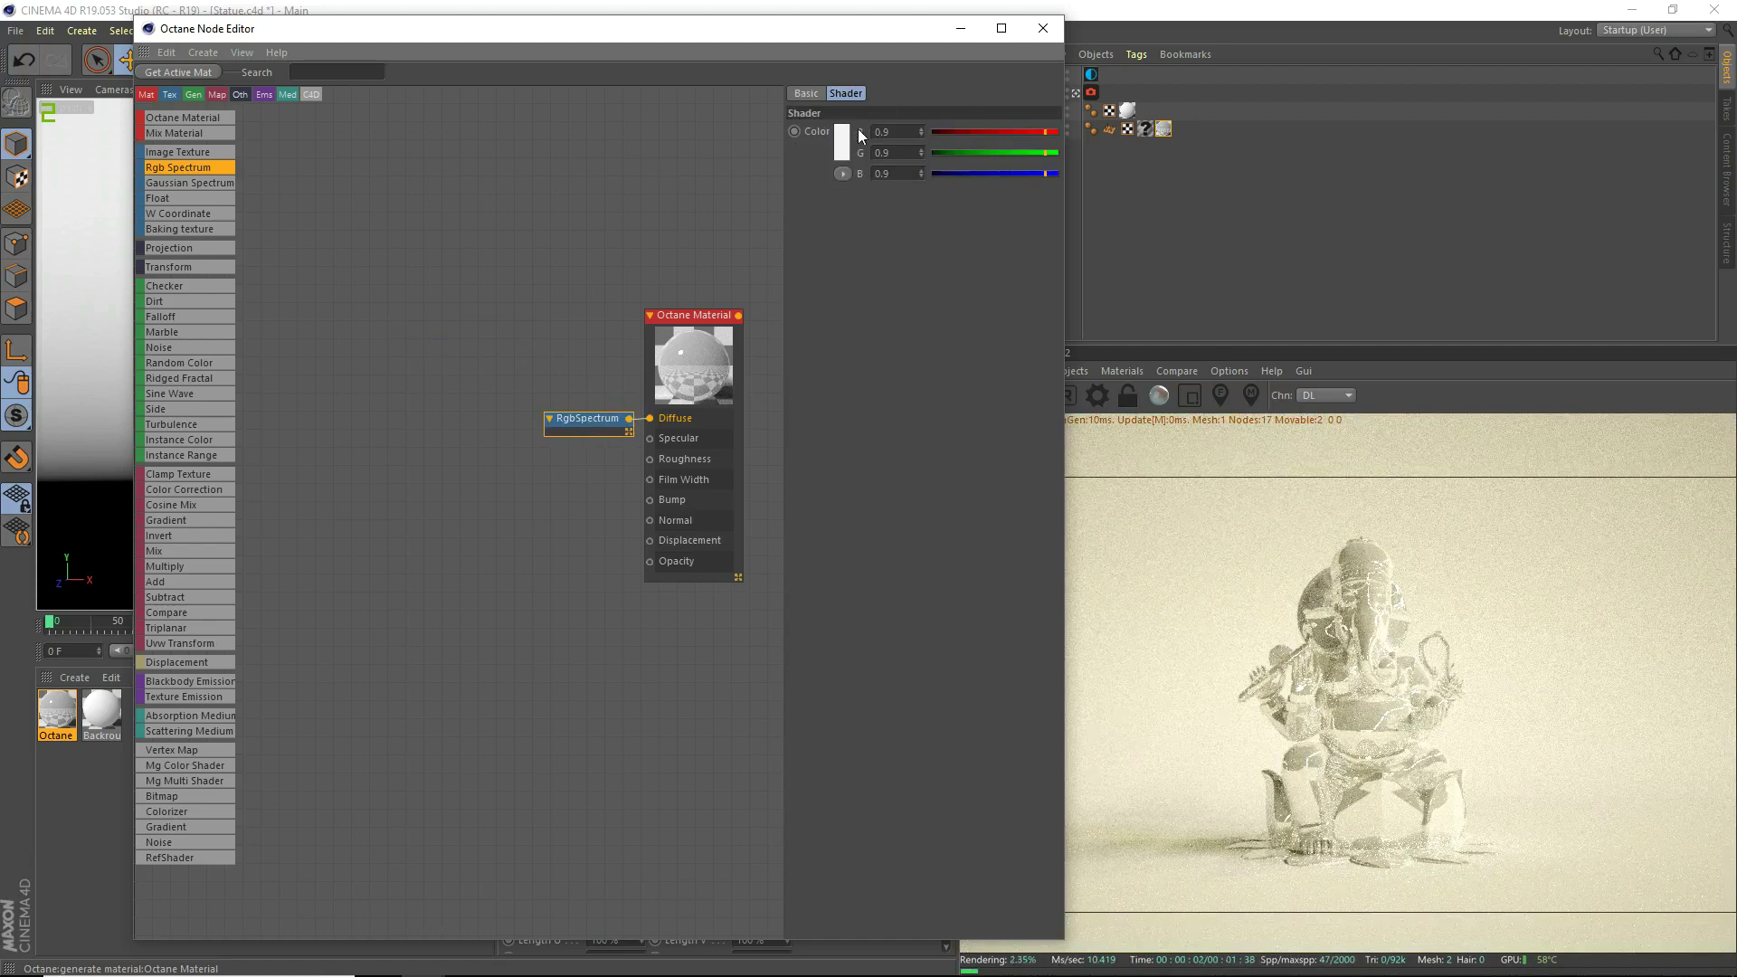
click(847, 154)
drag(769, 192, 723, 187)
double_click(763, 198)
text(5)
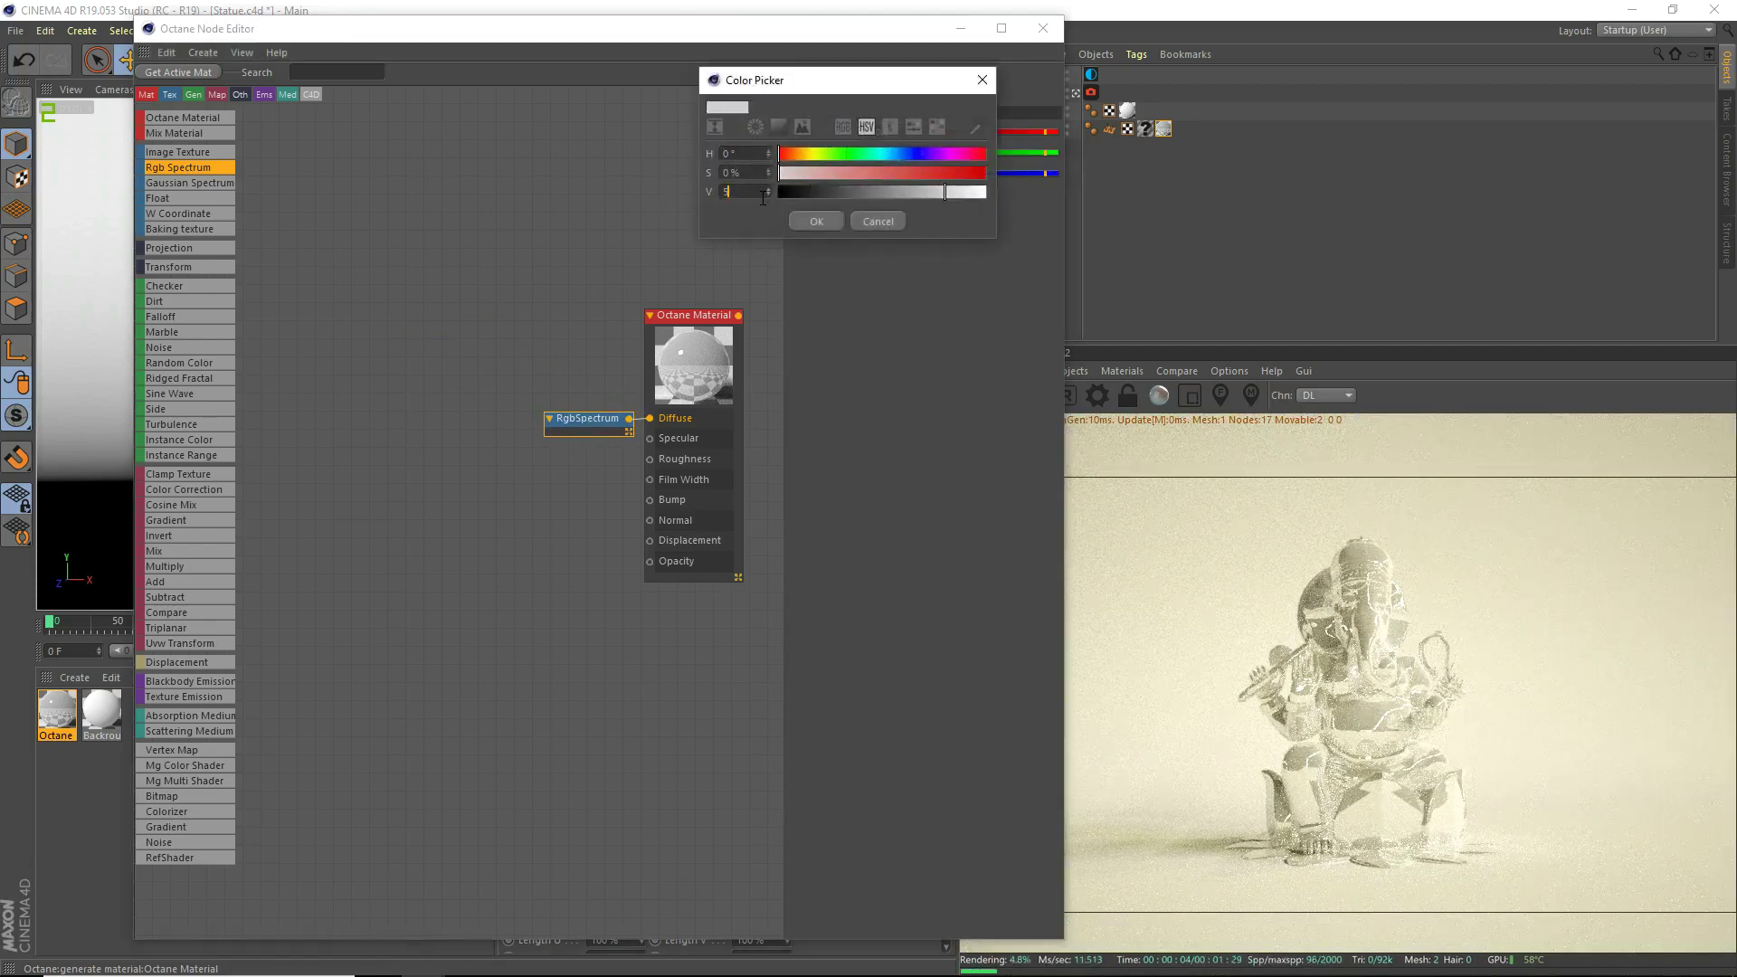
key(Return)
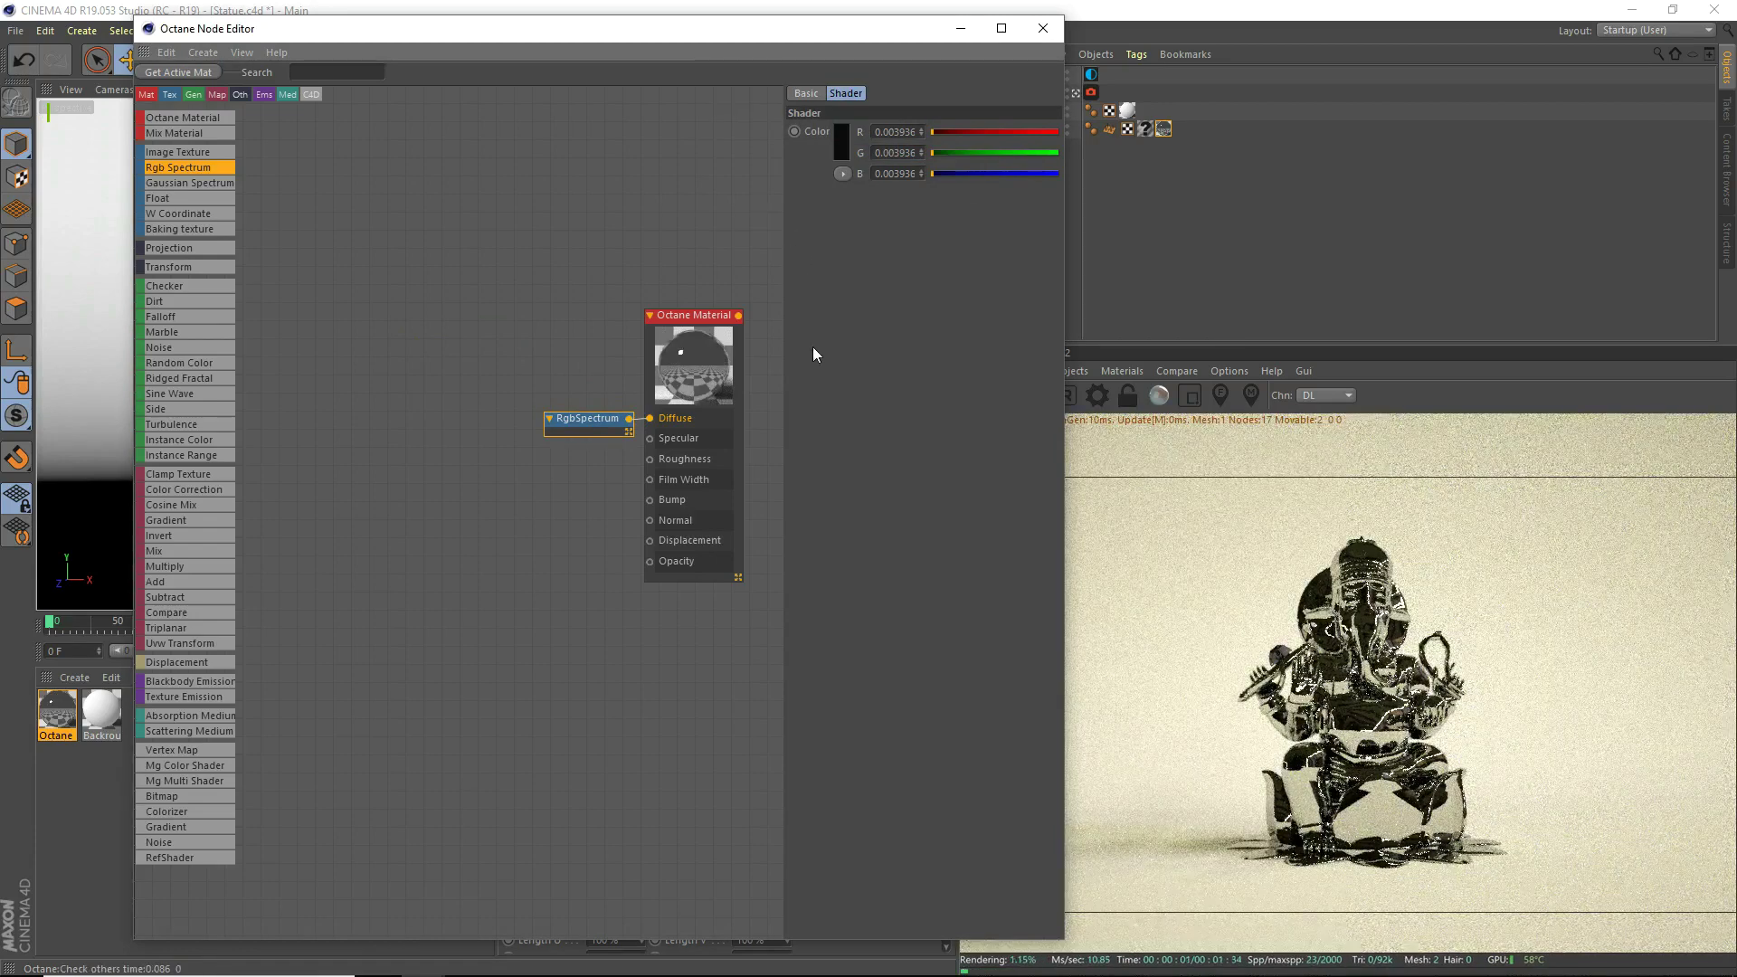
drag(619, 423, 622, 421)
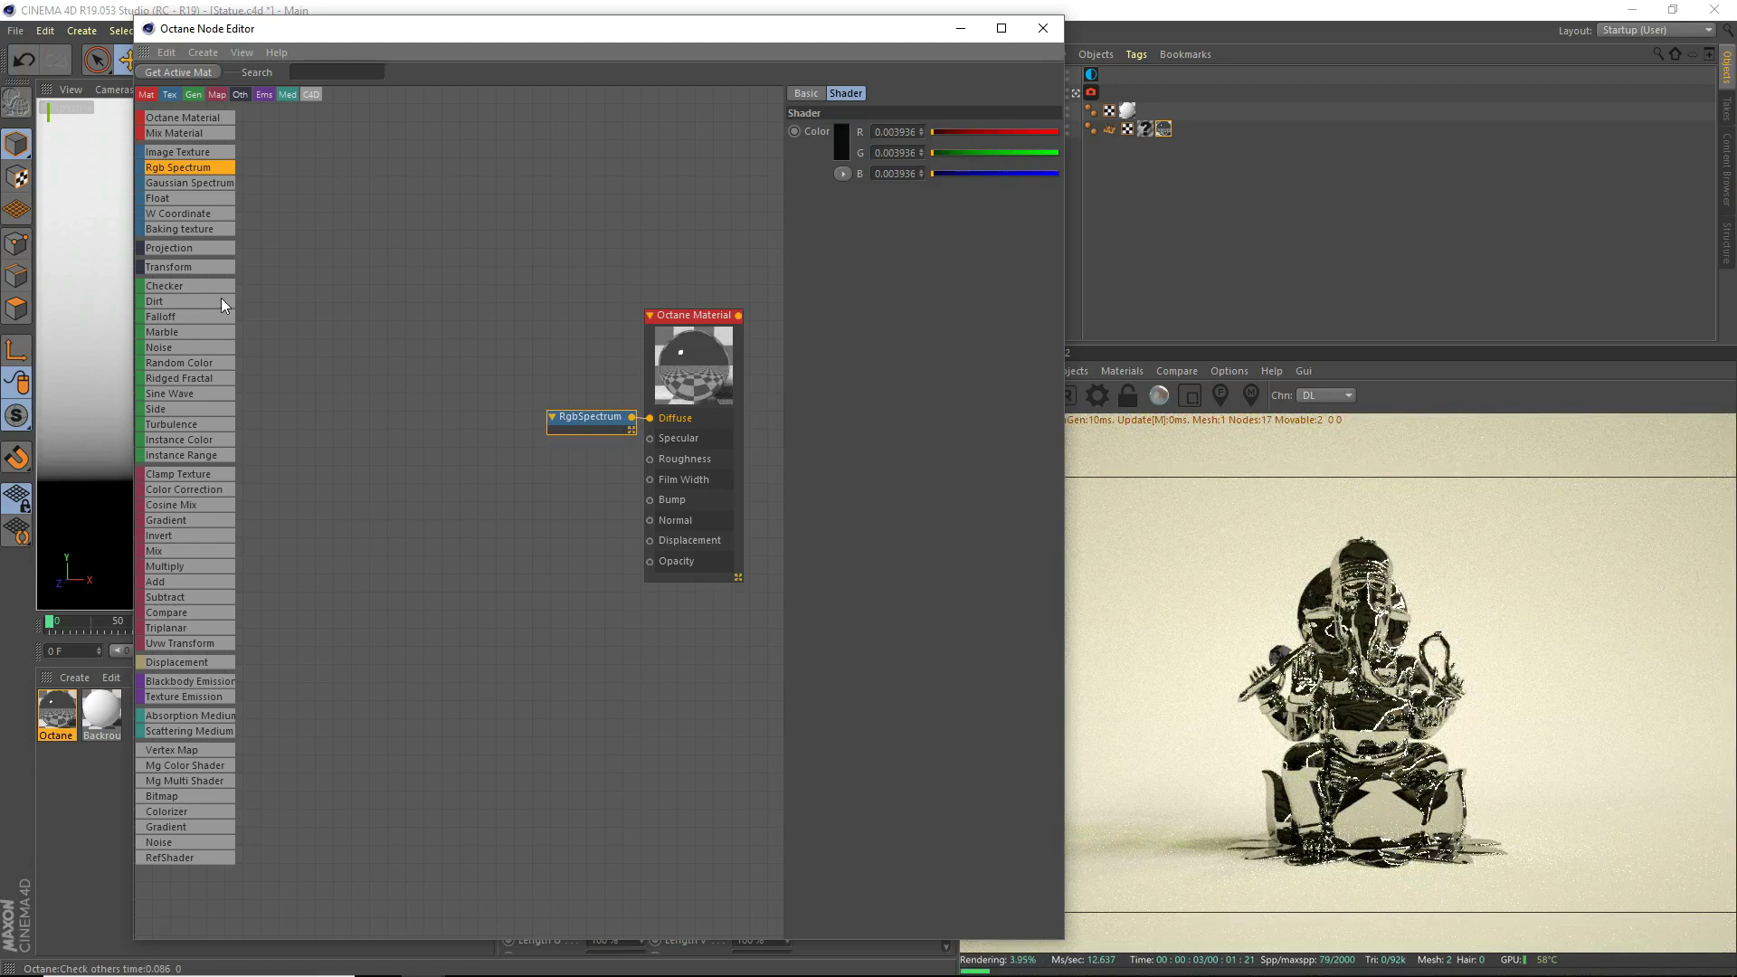
Step: Add a Complex-mode Gradient node with its black stop at the right, wired into Specular
drag(193, 514, 476, 503)
click(523, 487)
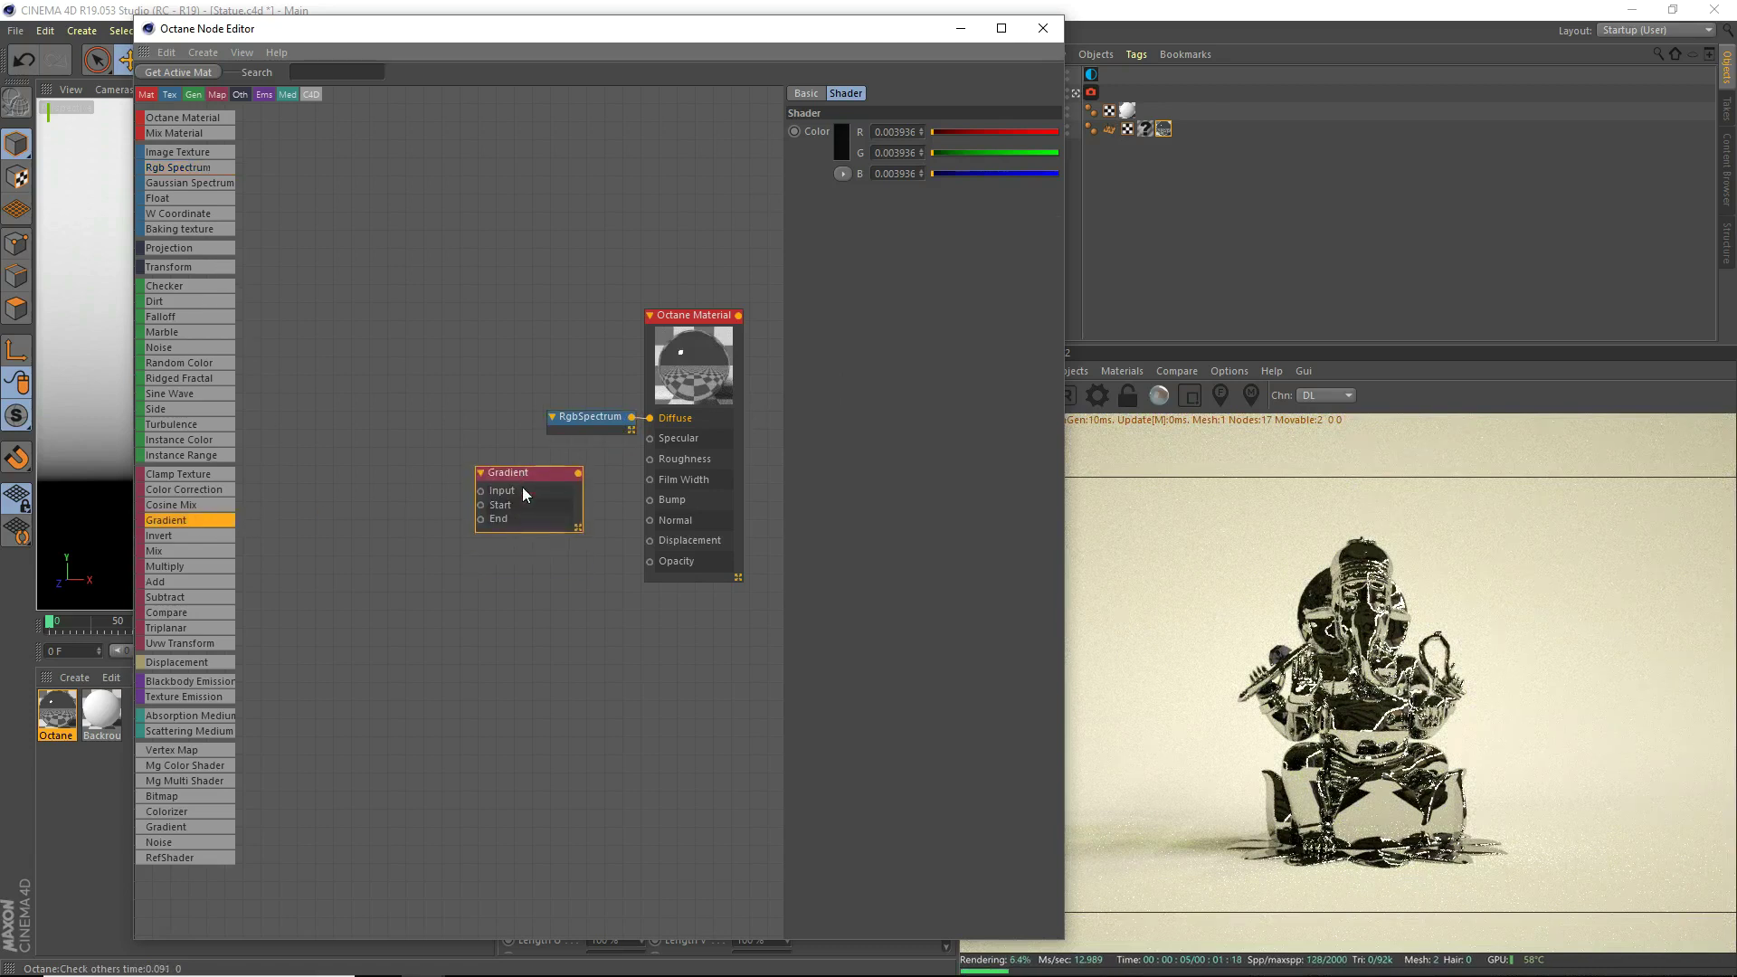
drag(874, 237, 1060, 237)
drag(860, 32, 819, 44)
click(836, 142)
click(842, 181)
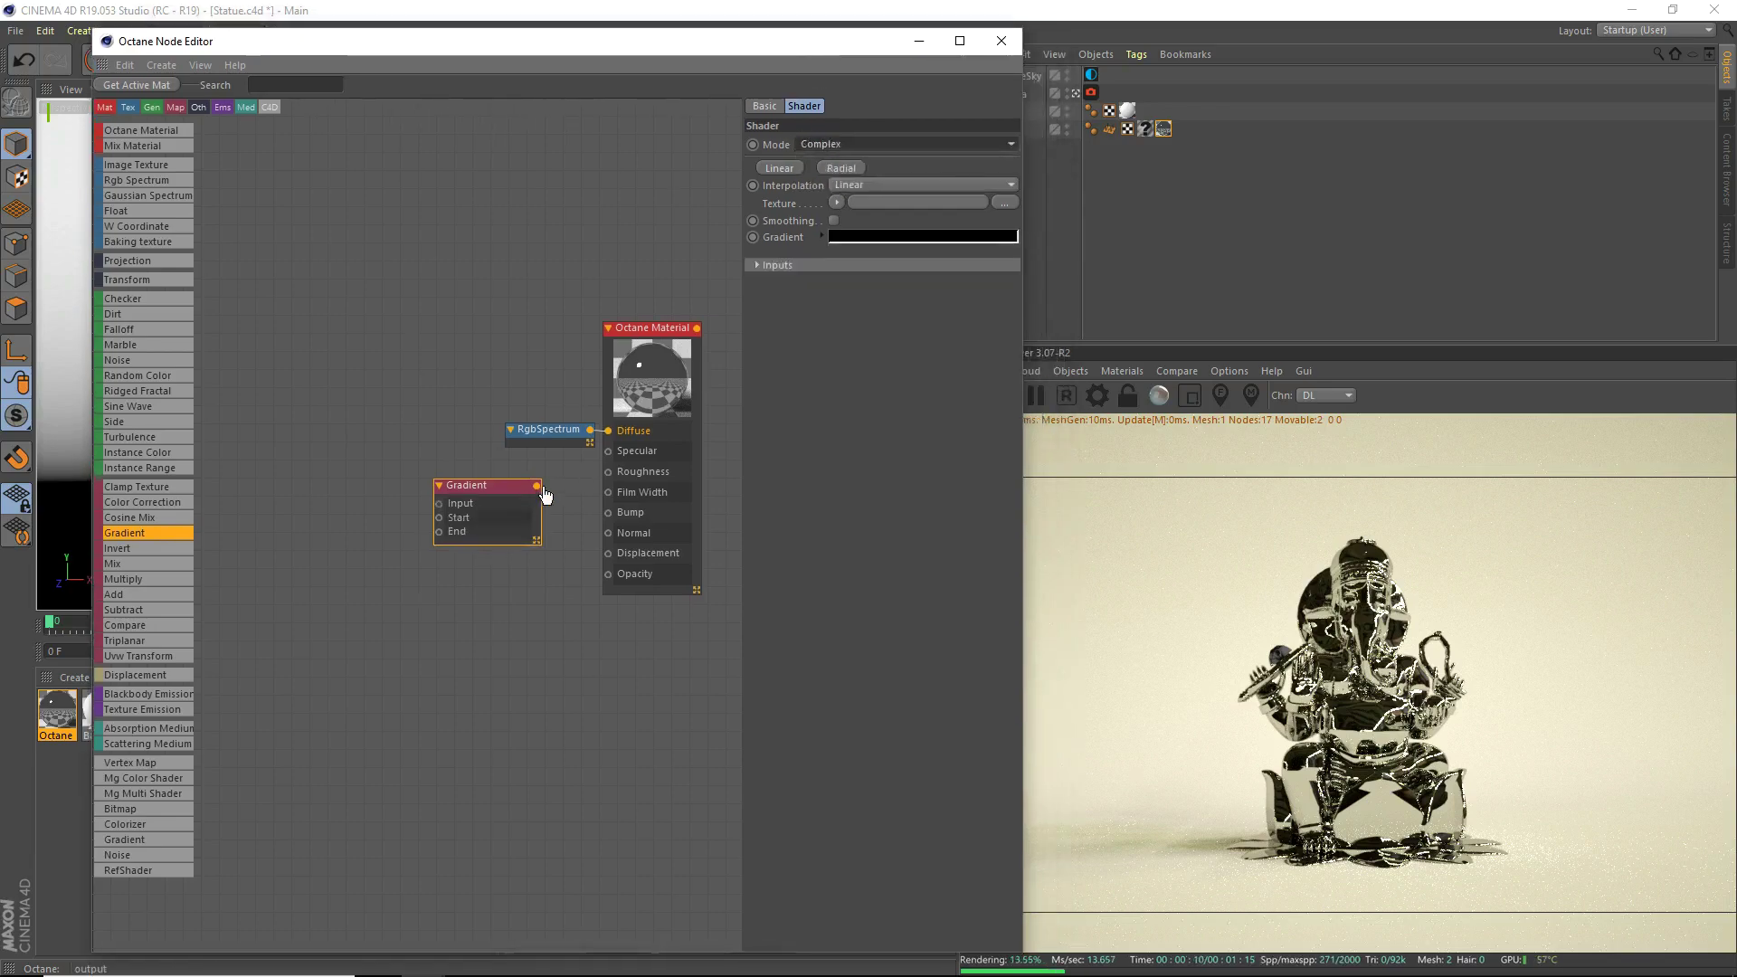
drag(537, 486, 608, 451)
drag(475, 514, 440, 473)
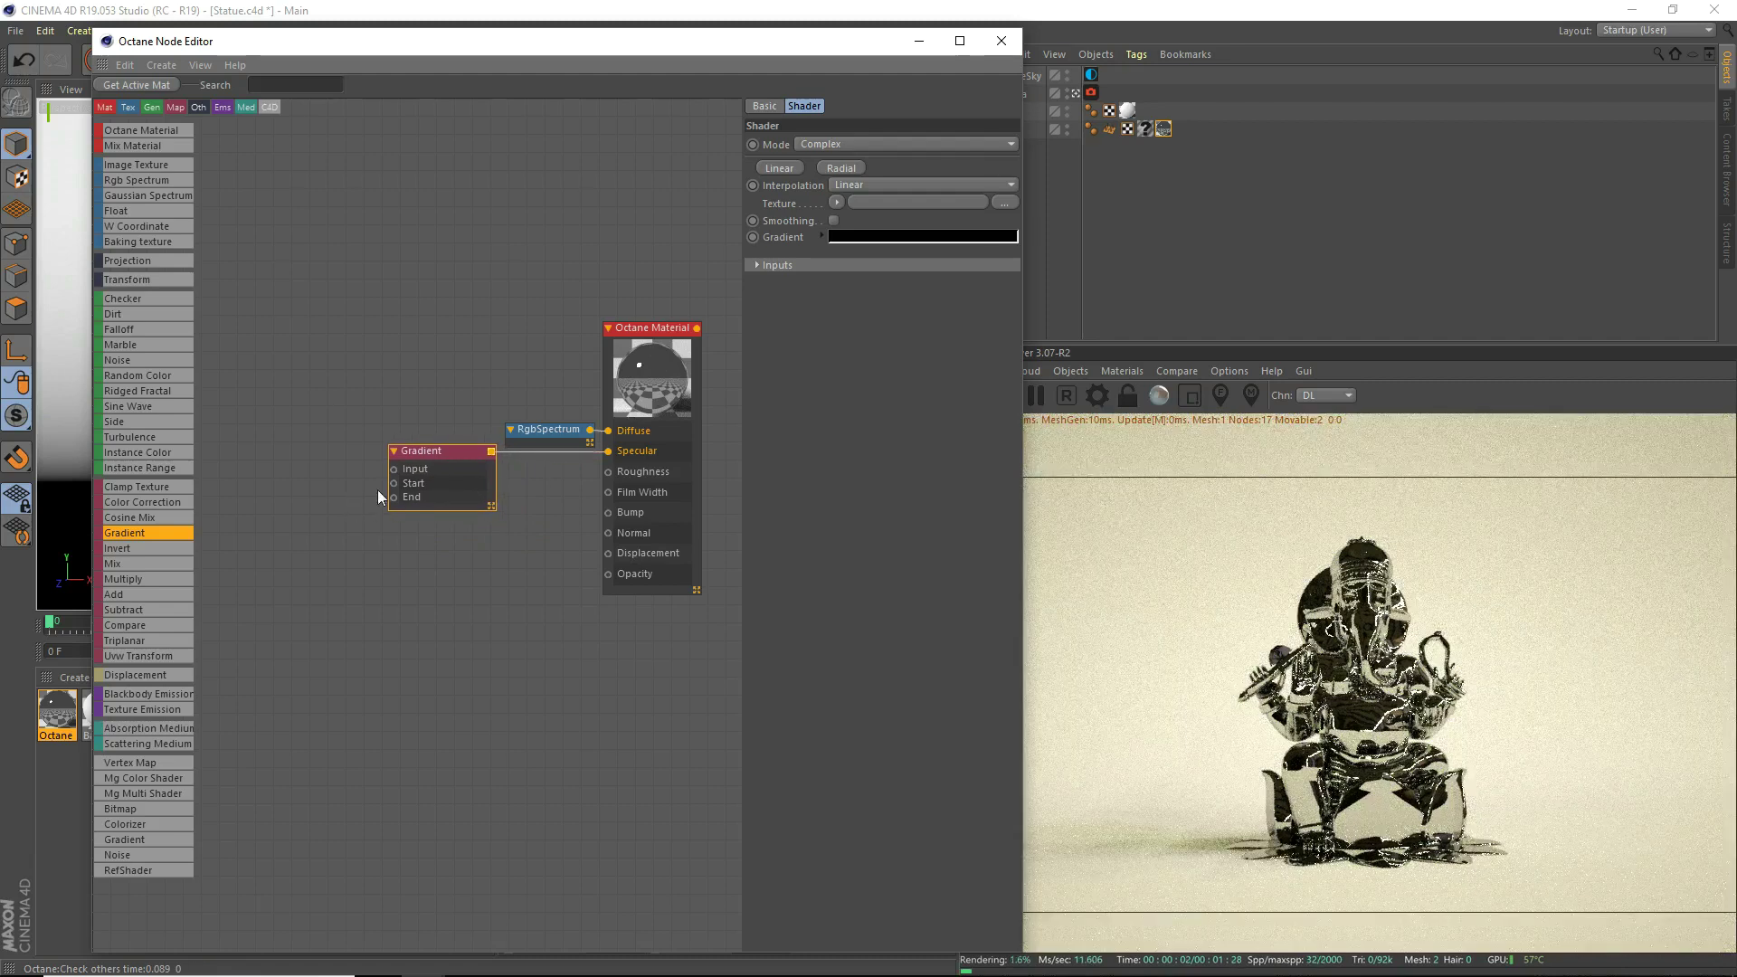
Step: Feed a Falloff map into the Gradient's Input and place an Image Texture node below it
mouse_move(127, 329)
mouse_down()
mouse_move(395, 470)
mouse_move(334, 465)
mouse_up()
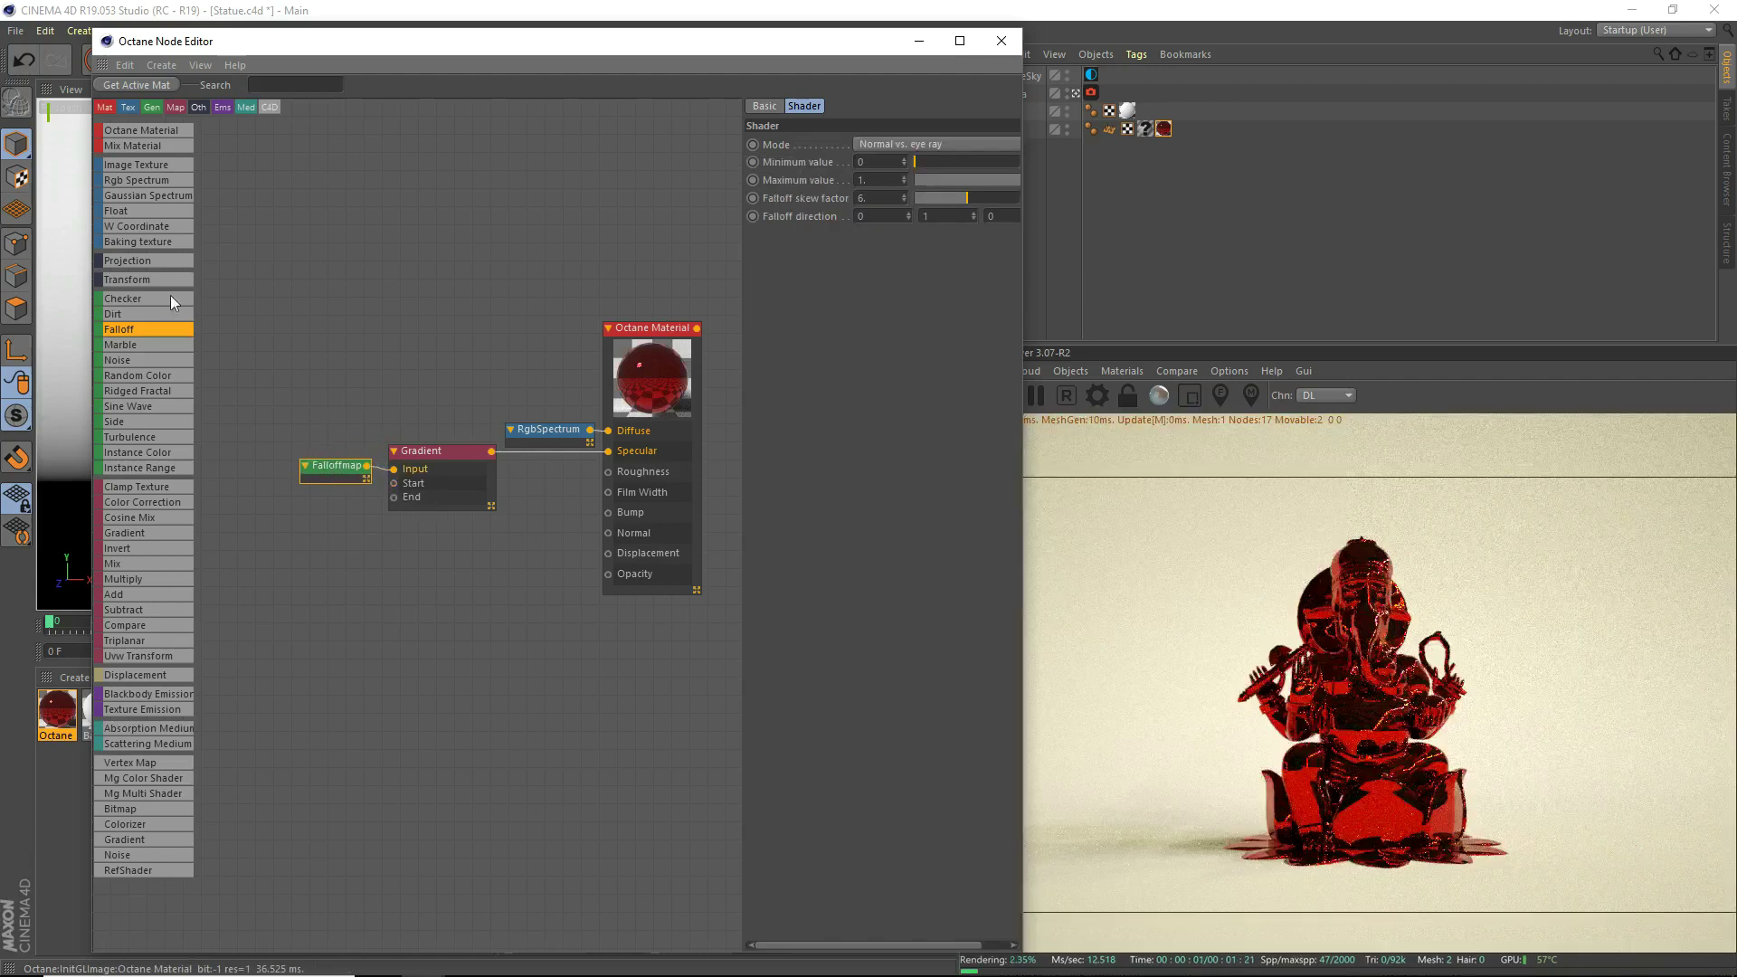
click(133, 165)
click(317, 538)
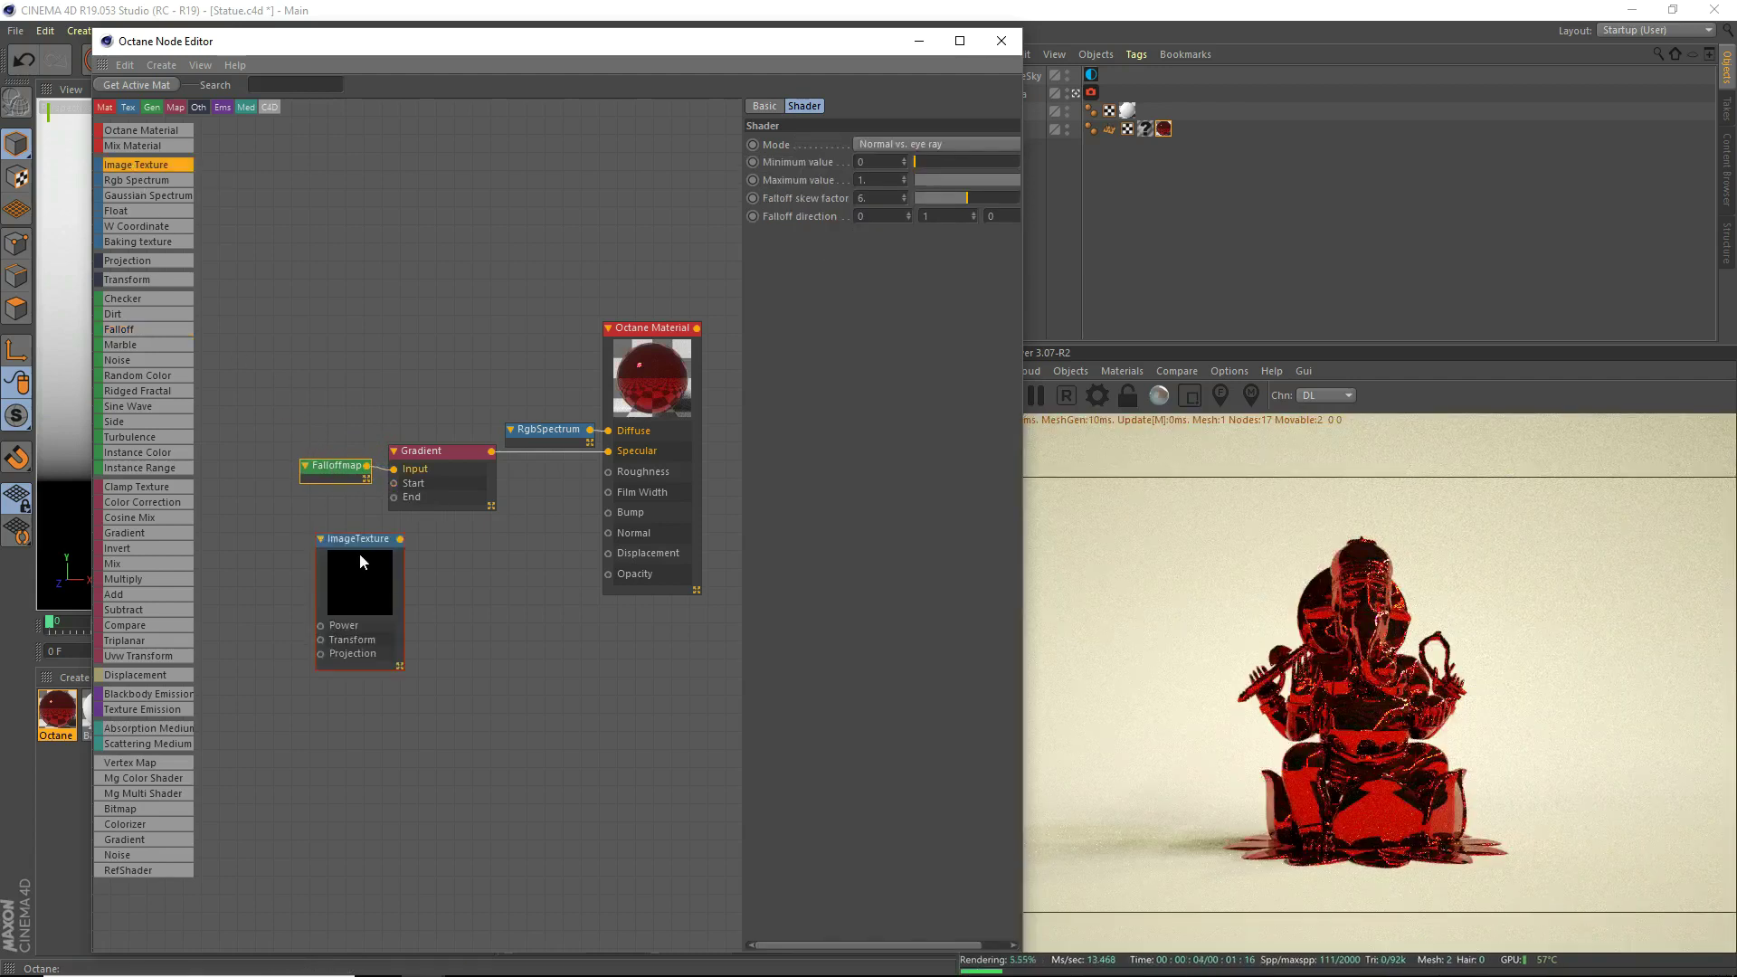
drag(360, 552, 275, 539)
Step: Replace the Image Texture with a 0.9-grey RgbSpectrum node wired into the Gradient's Start input
key(Delete)
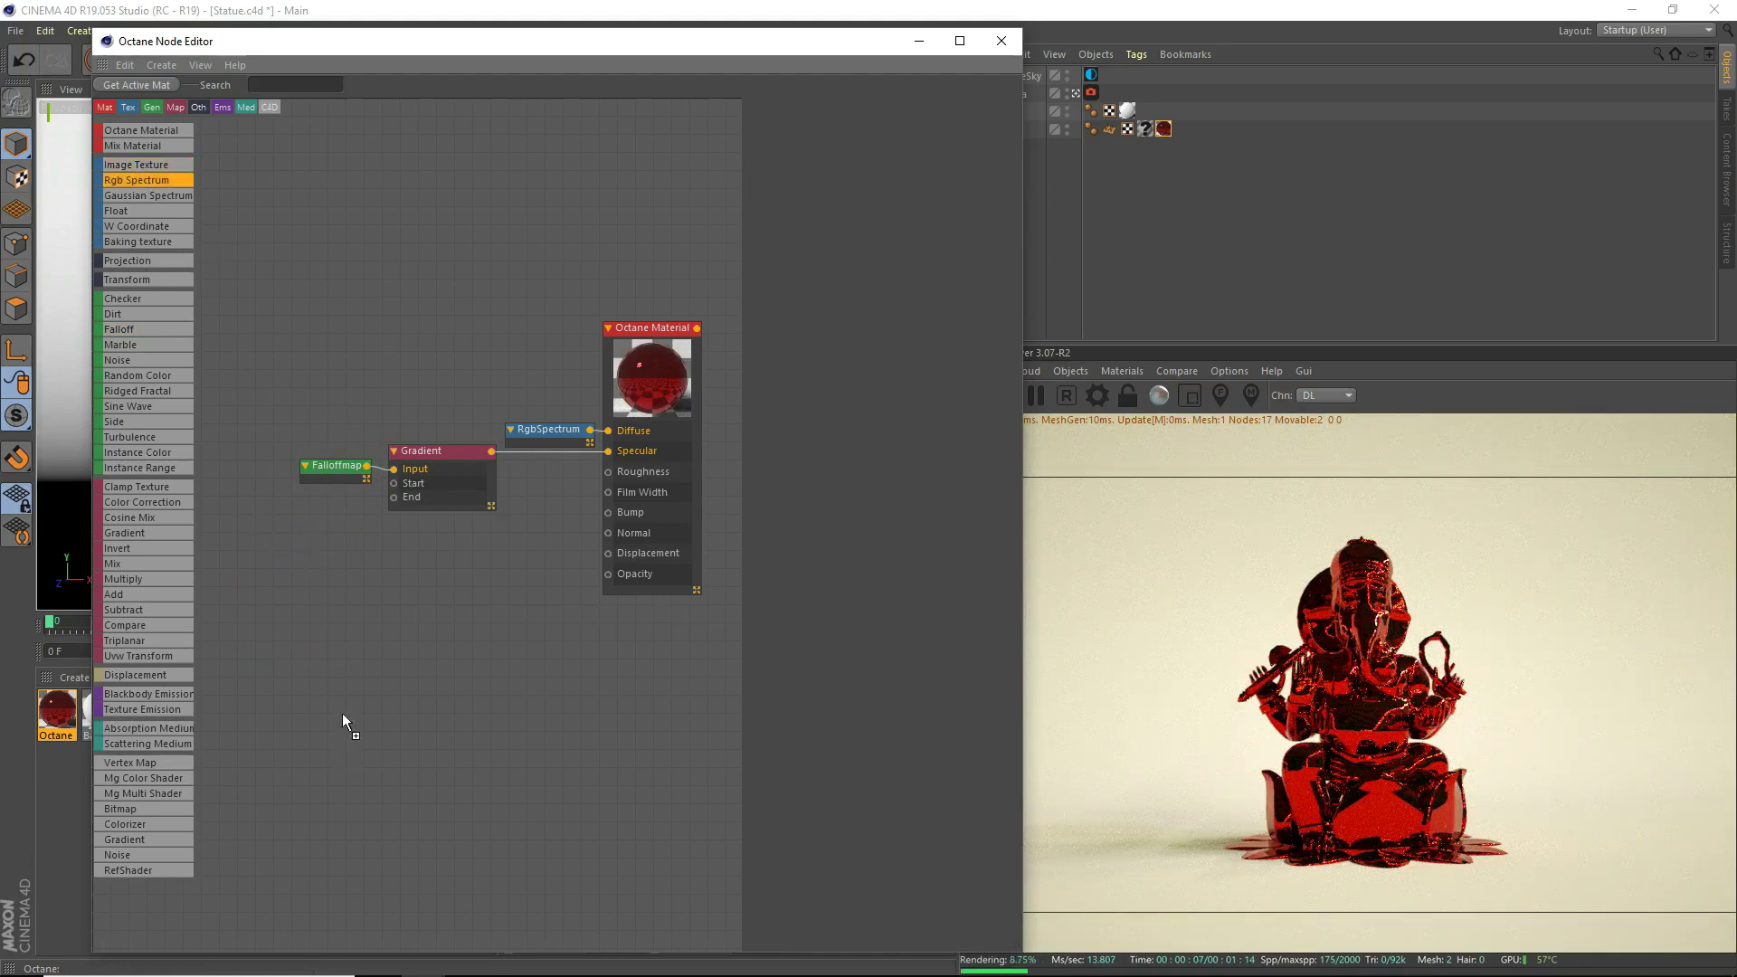
click(299, 527)
click(351, 528)
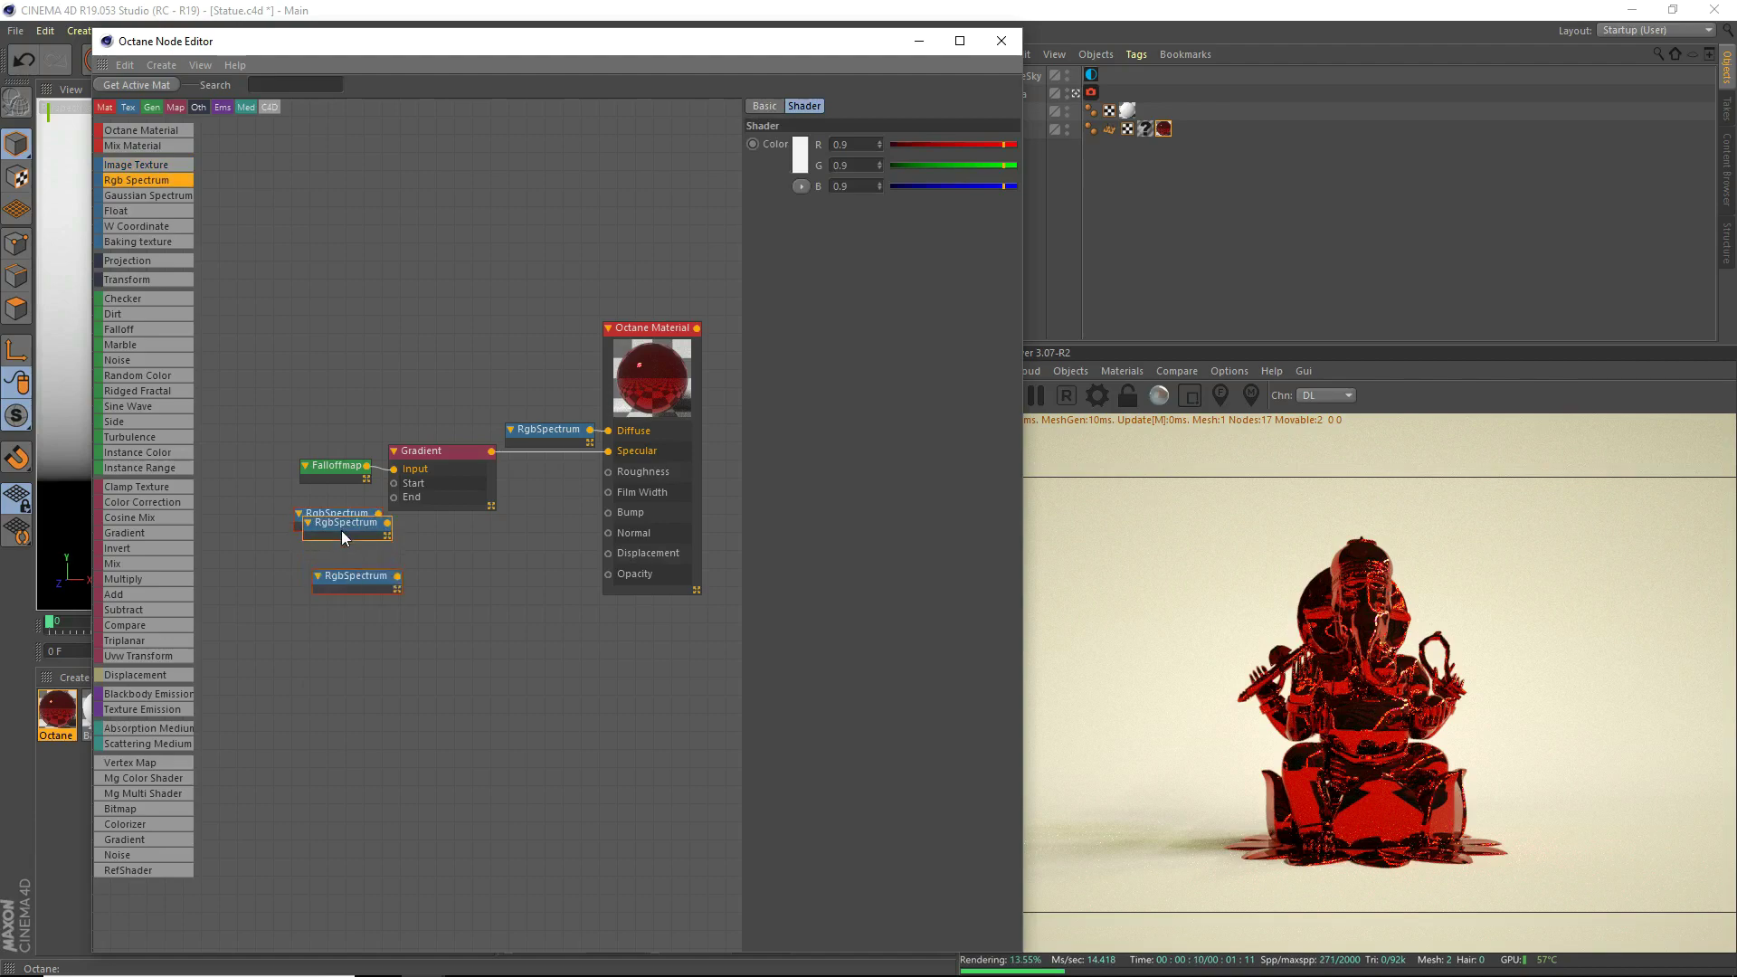
drag(345, 532, 394, 483)
drag(372, 580, 326, 530)
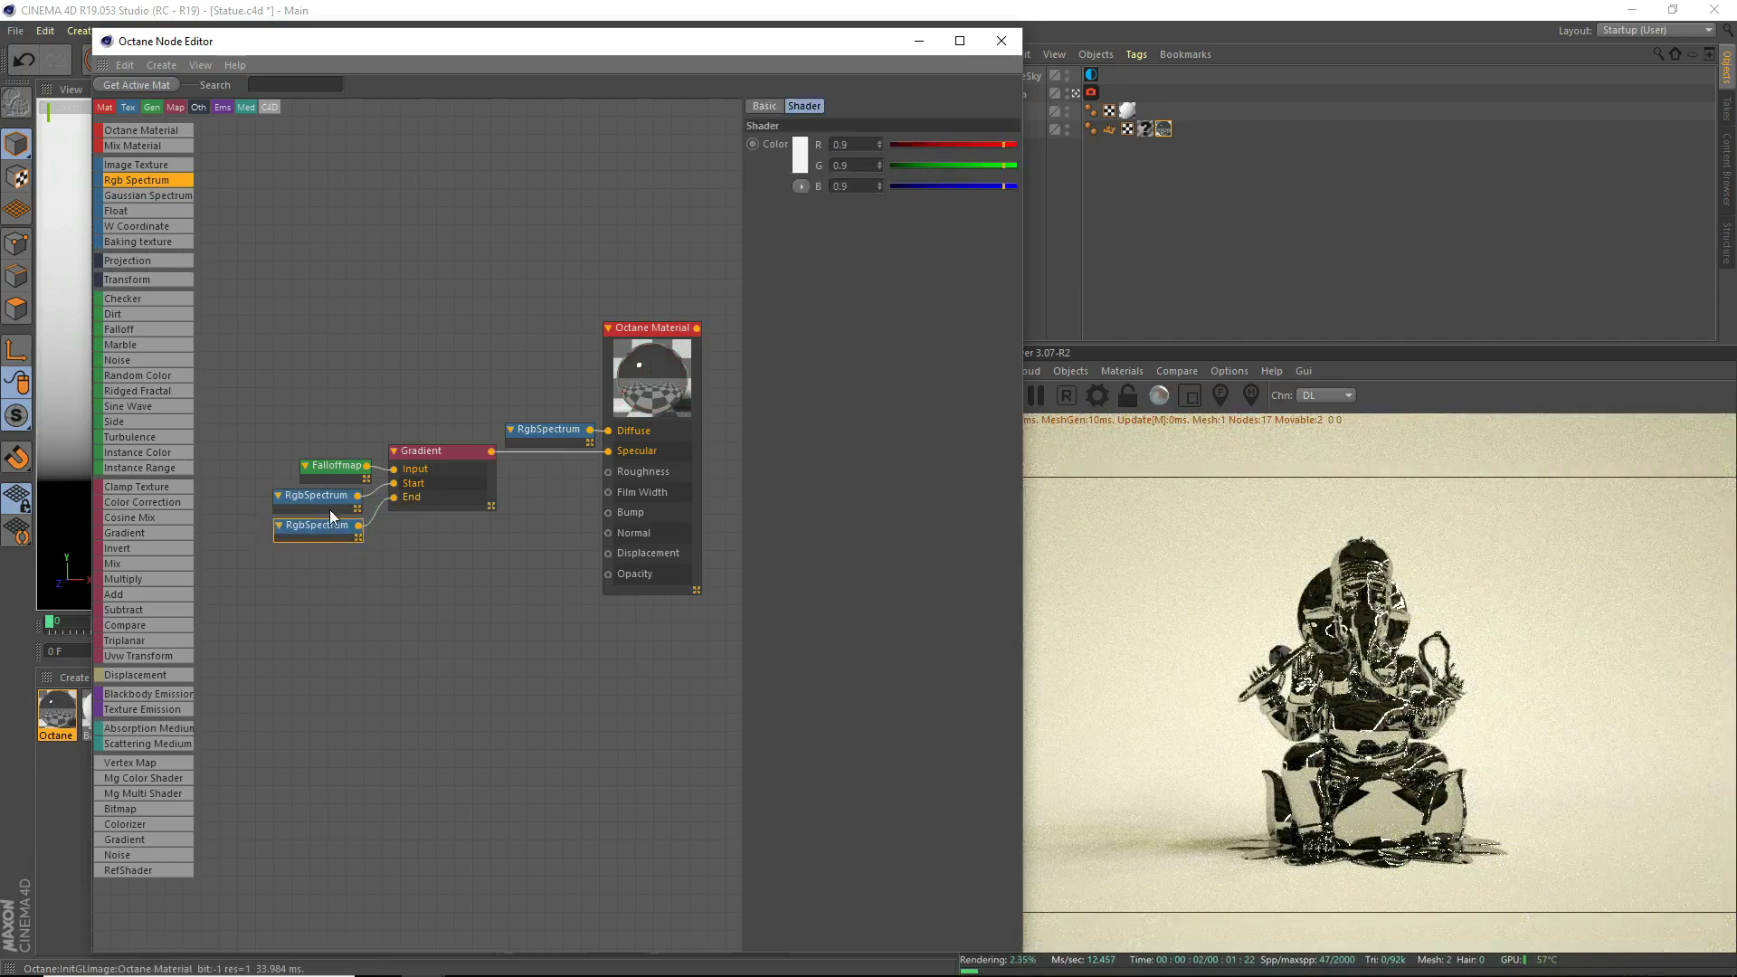
key(Delete)
click(322, 503)
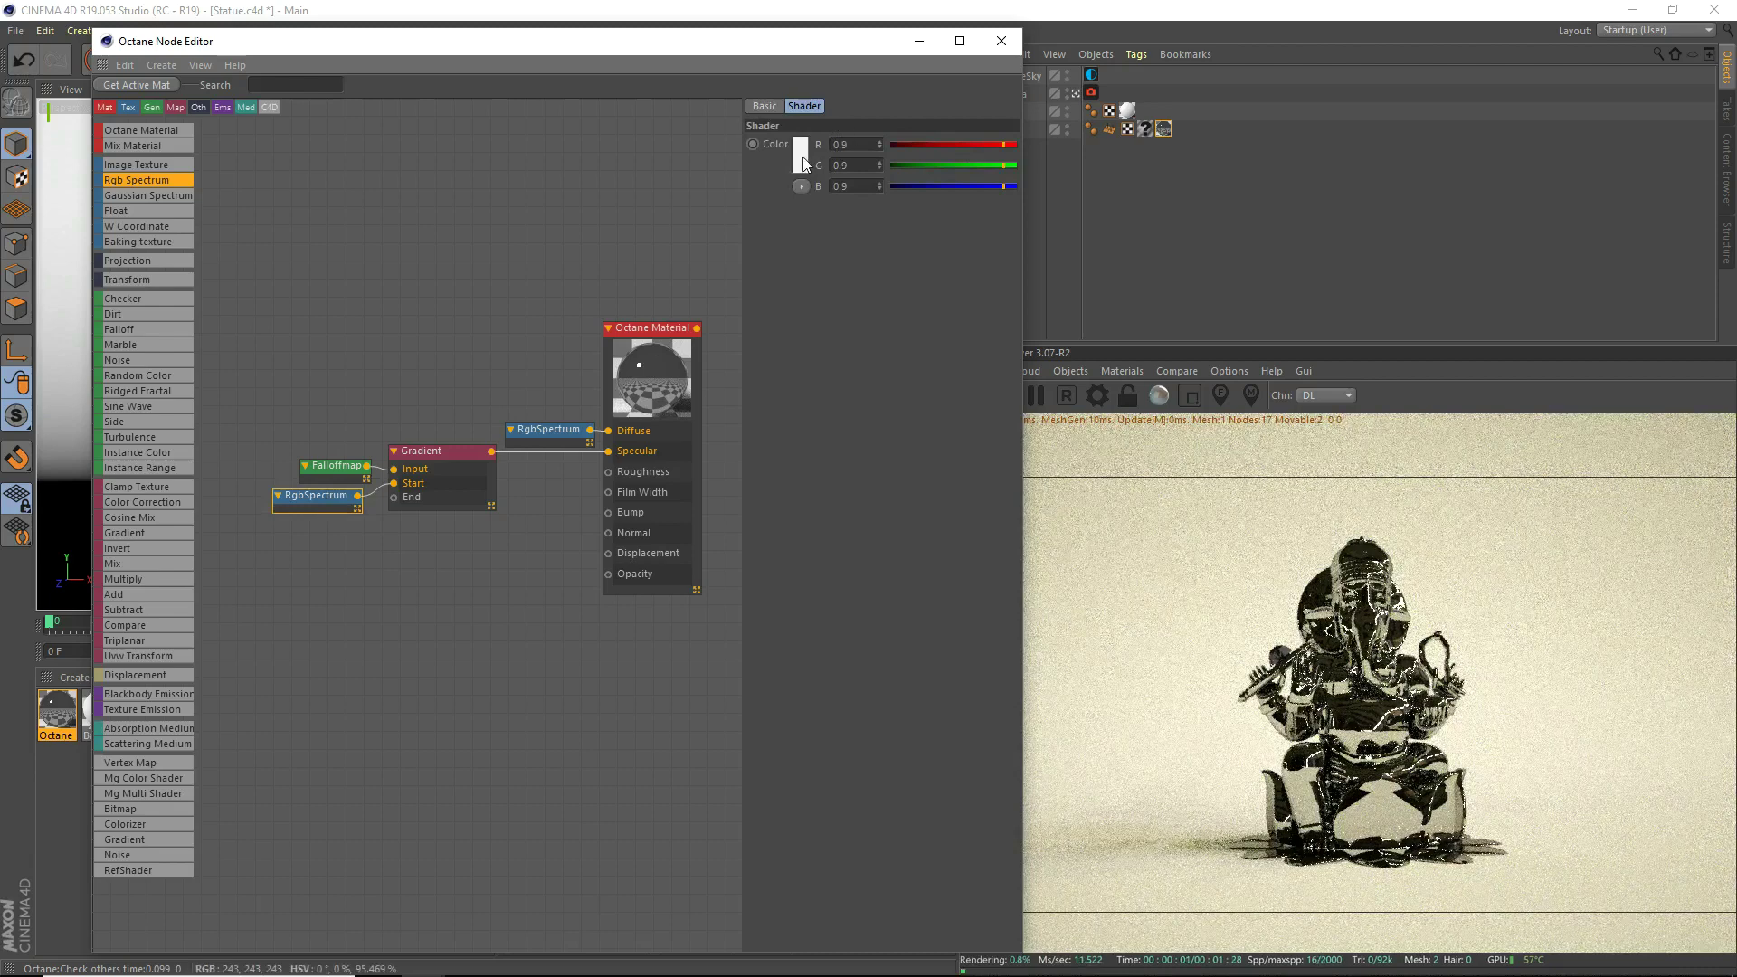
click(802, 155)
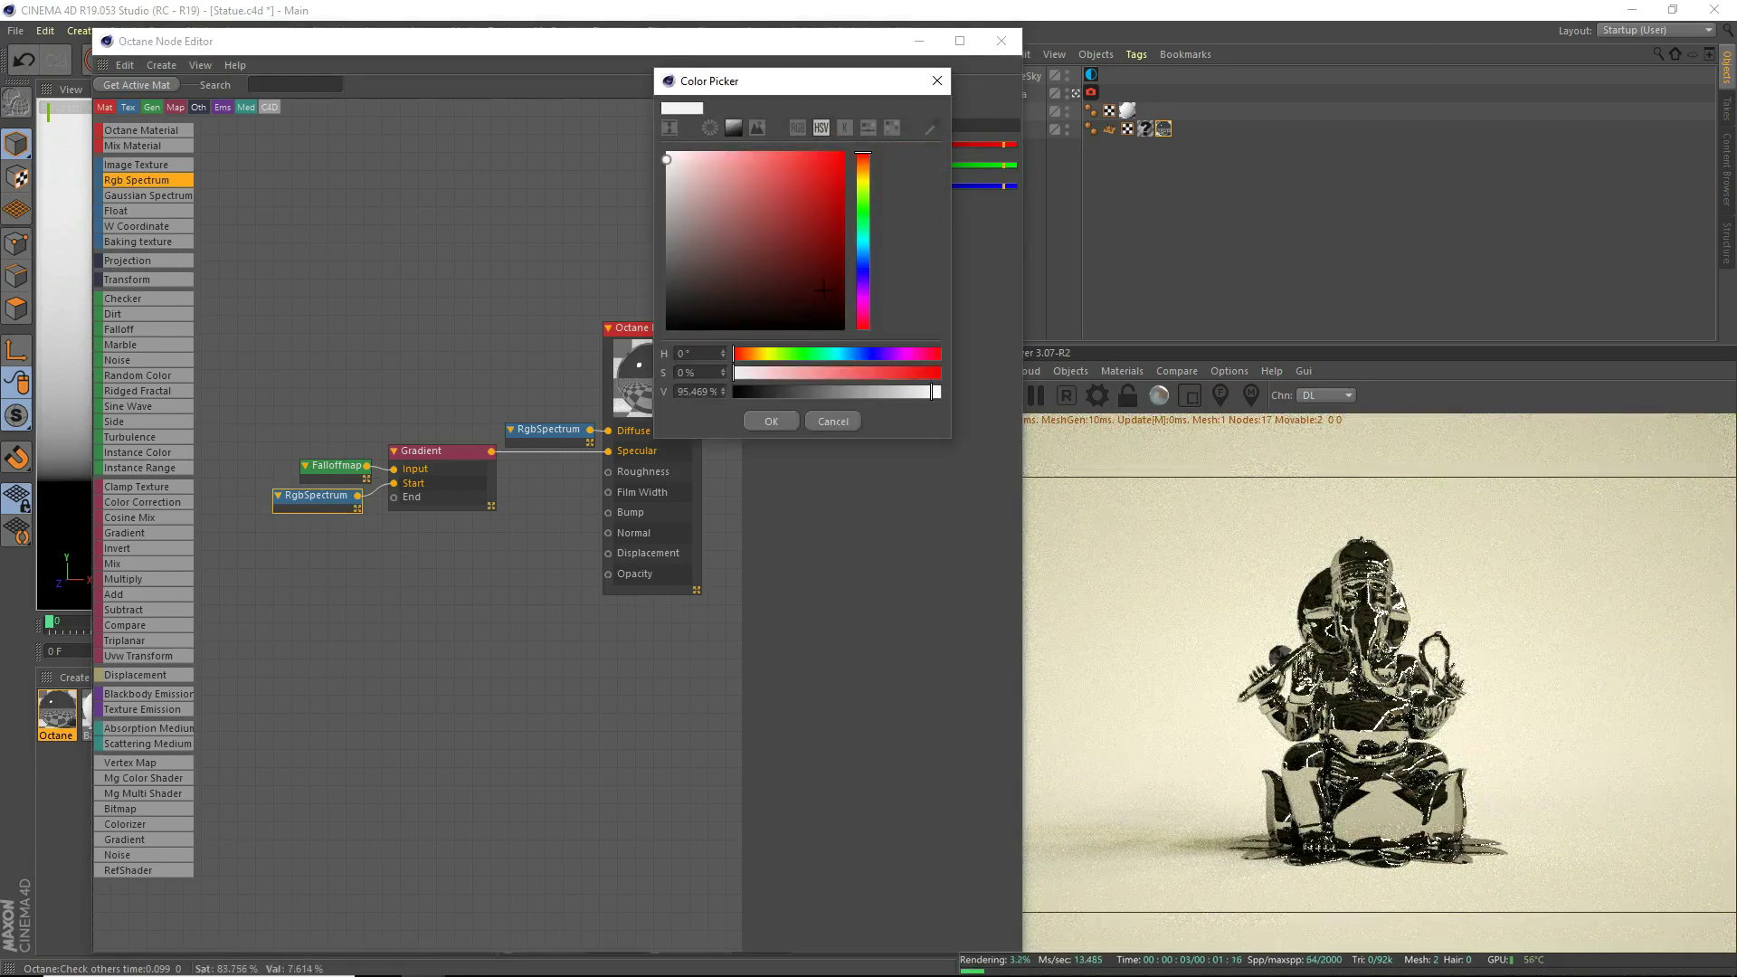
Step: Pick a rich orange-gold for the Start colour in the Color Picker and confirm it
click(866, 171)
click(866, 179)
click(790, 166)
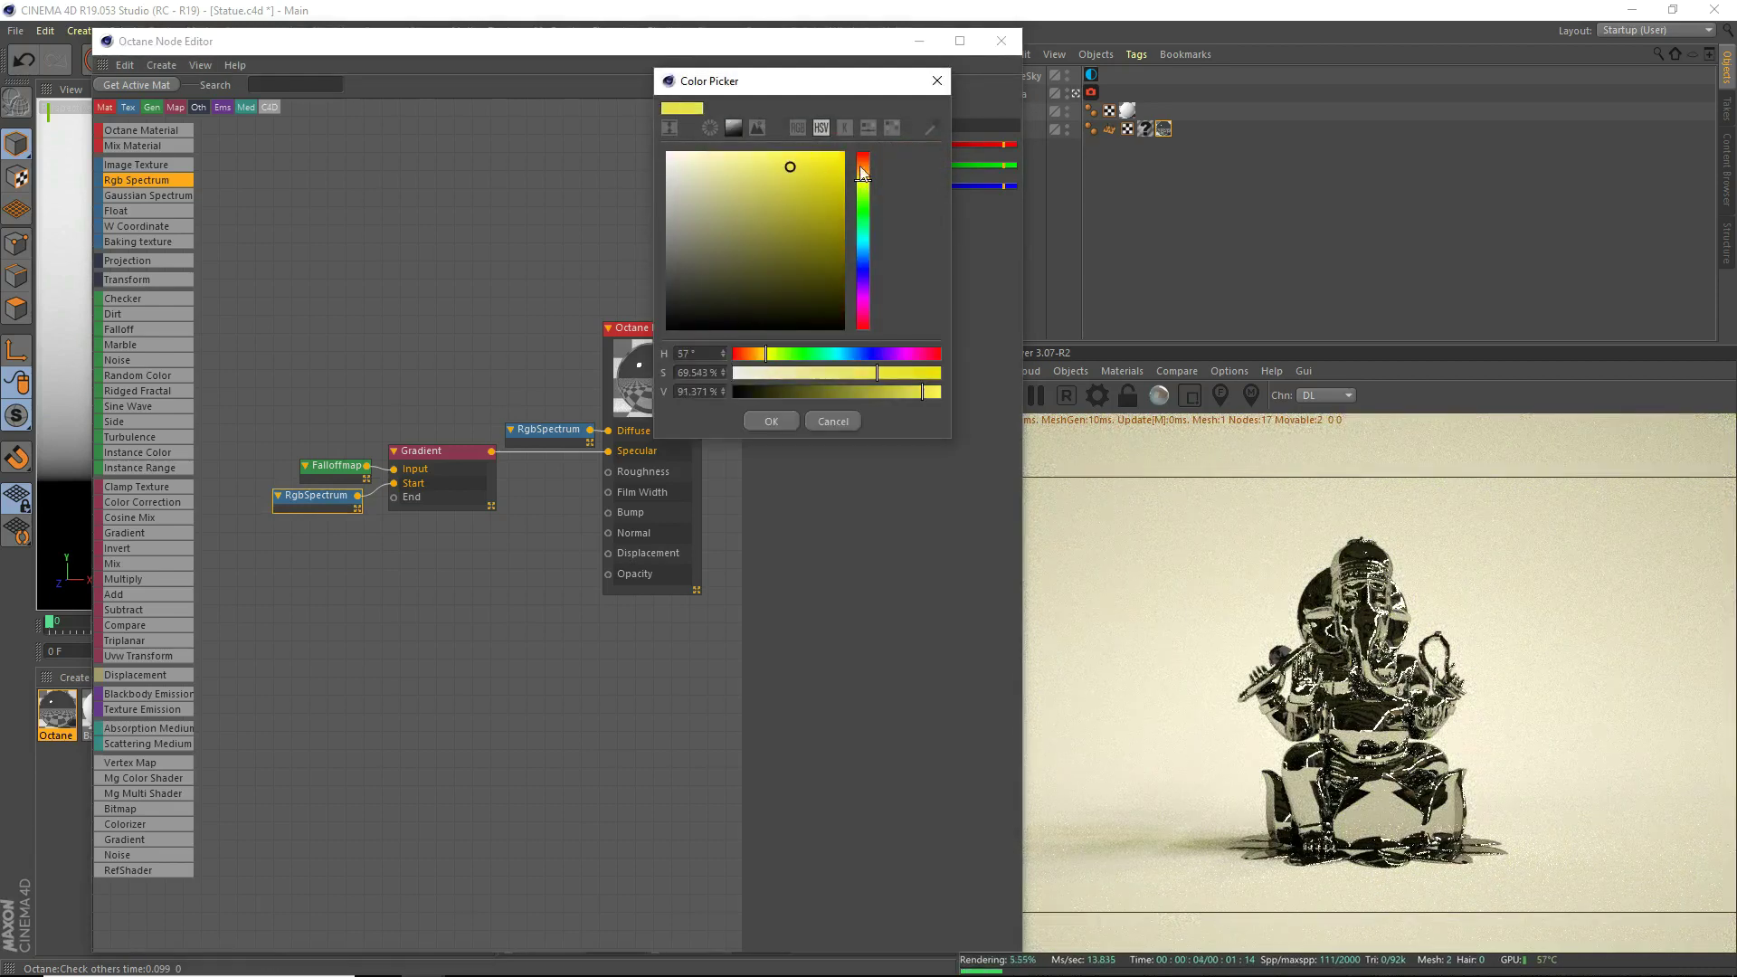
click(865, 171)
click(866, 175)
click(865, 172)
drag(790, 168, 789, 167)
click(865, 175)
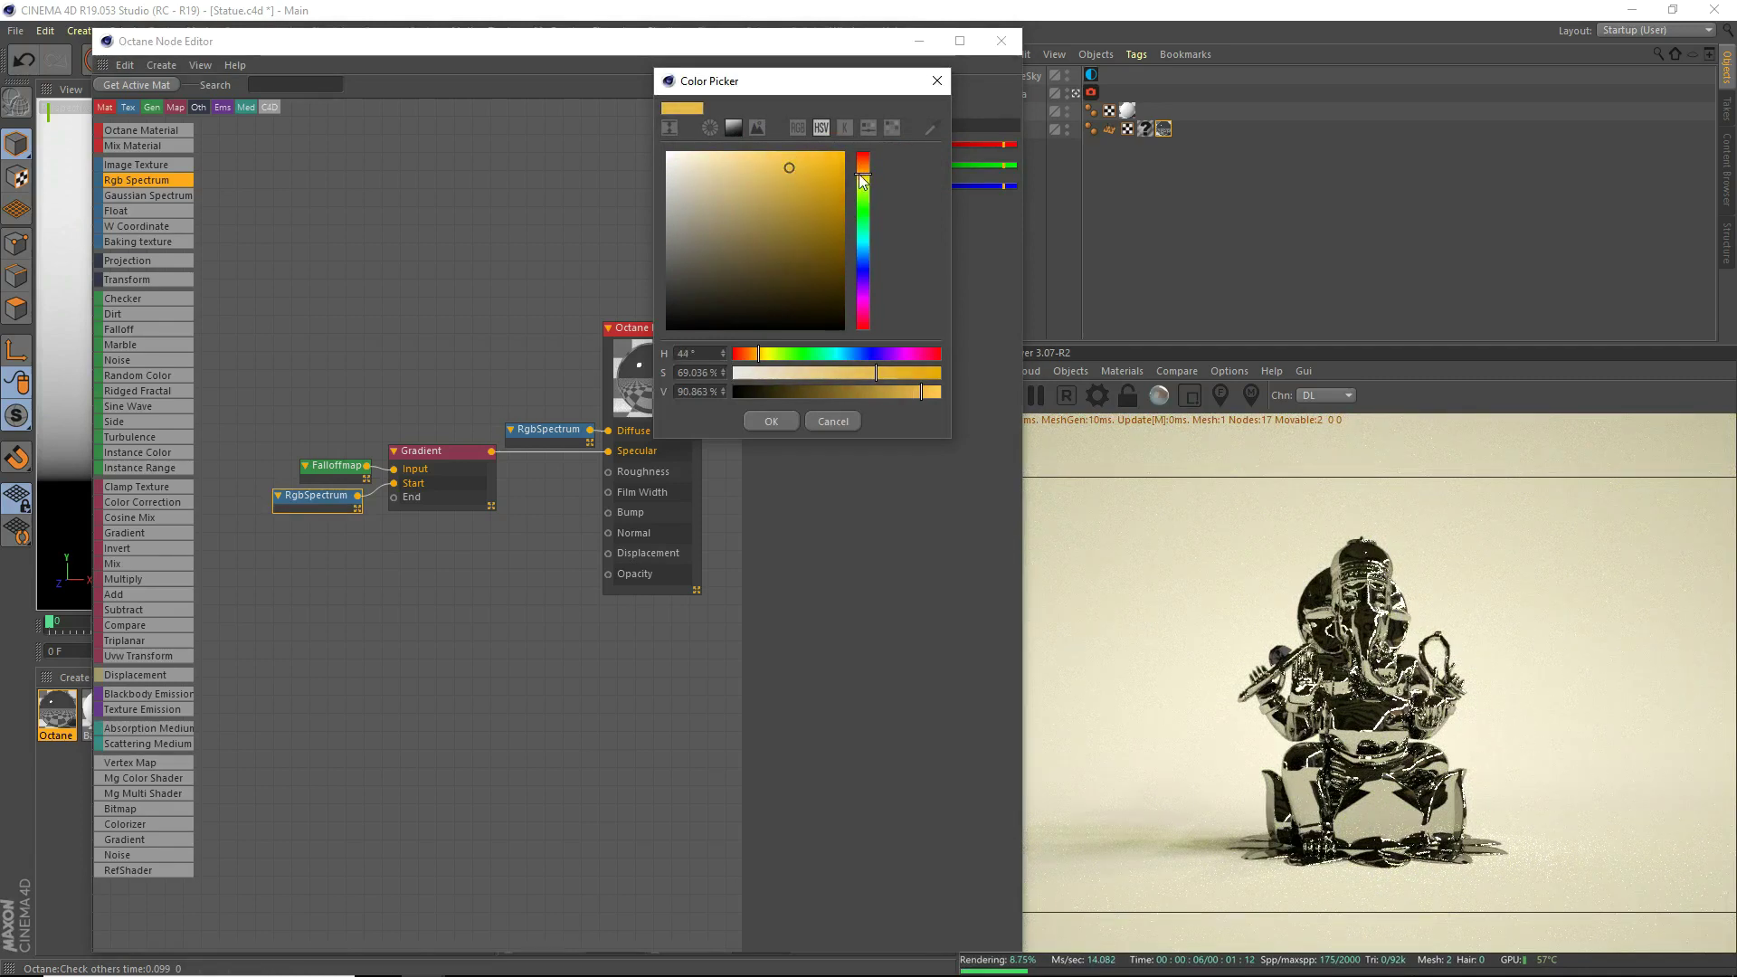
click(796, 166)
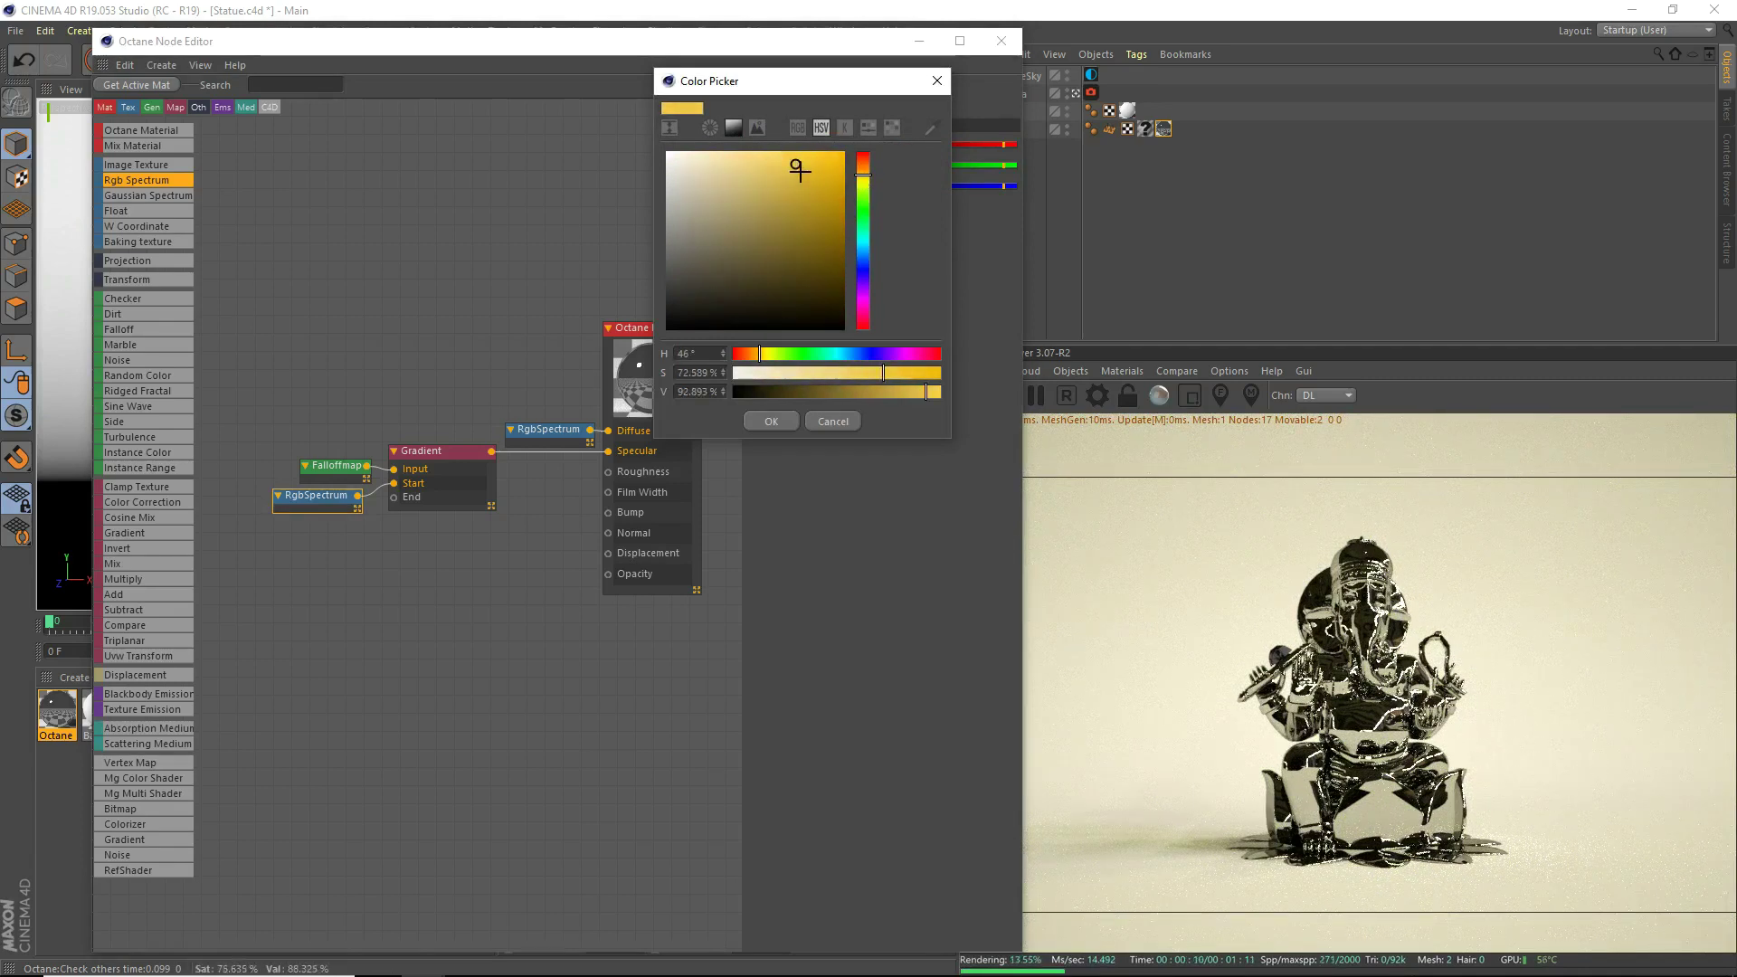
click(762, 422)
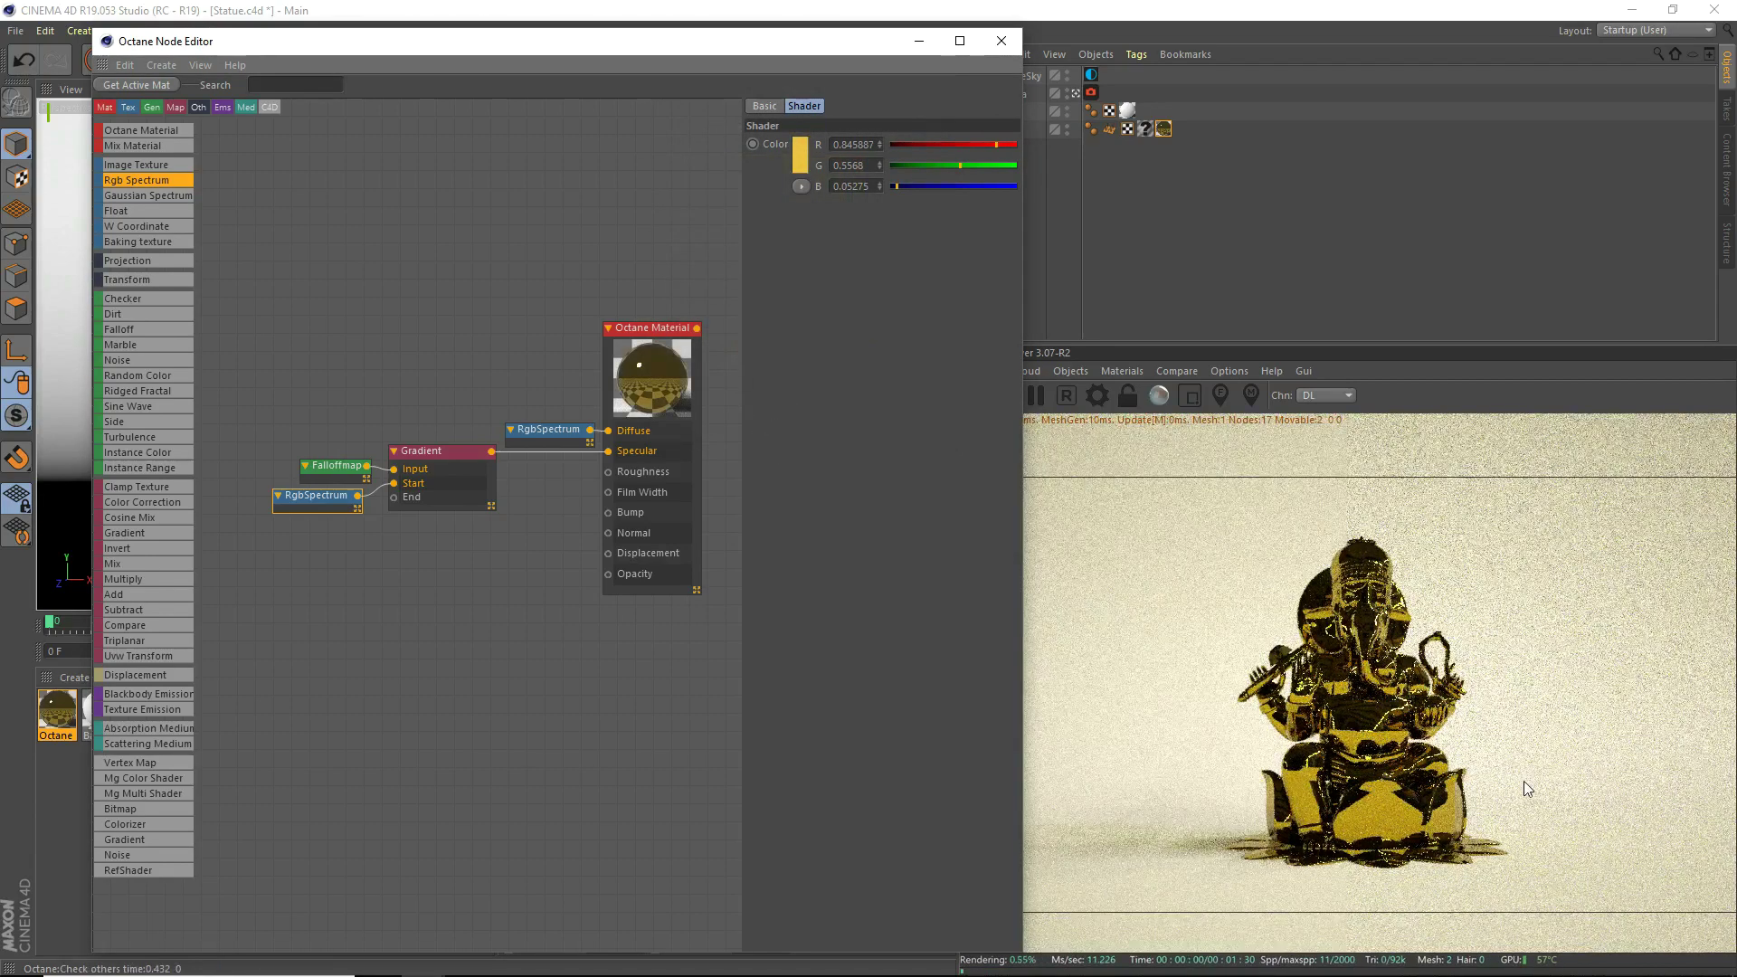
Step: Copy-paste the gold RgbSpectrum node and wire the duplicate into the Gradient's End input
key(ctrl+c)
key(ctrl+v)
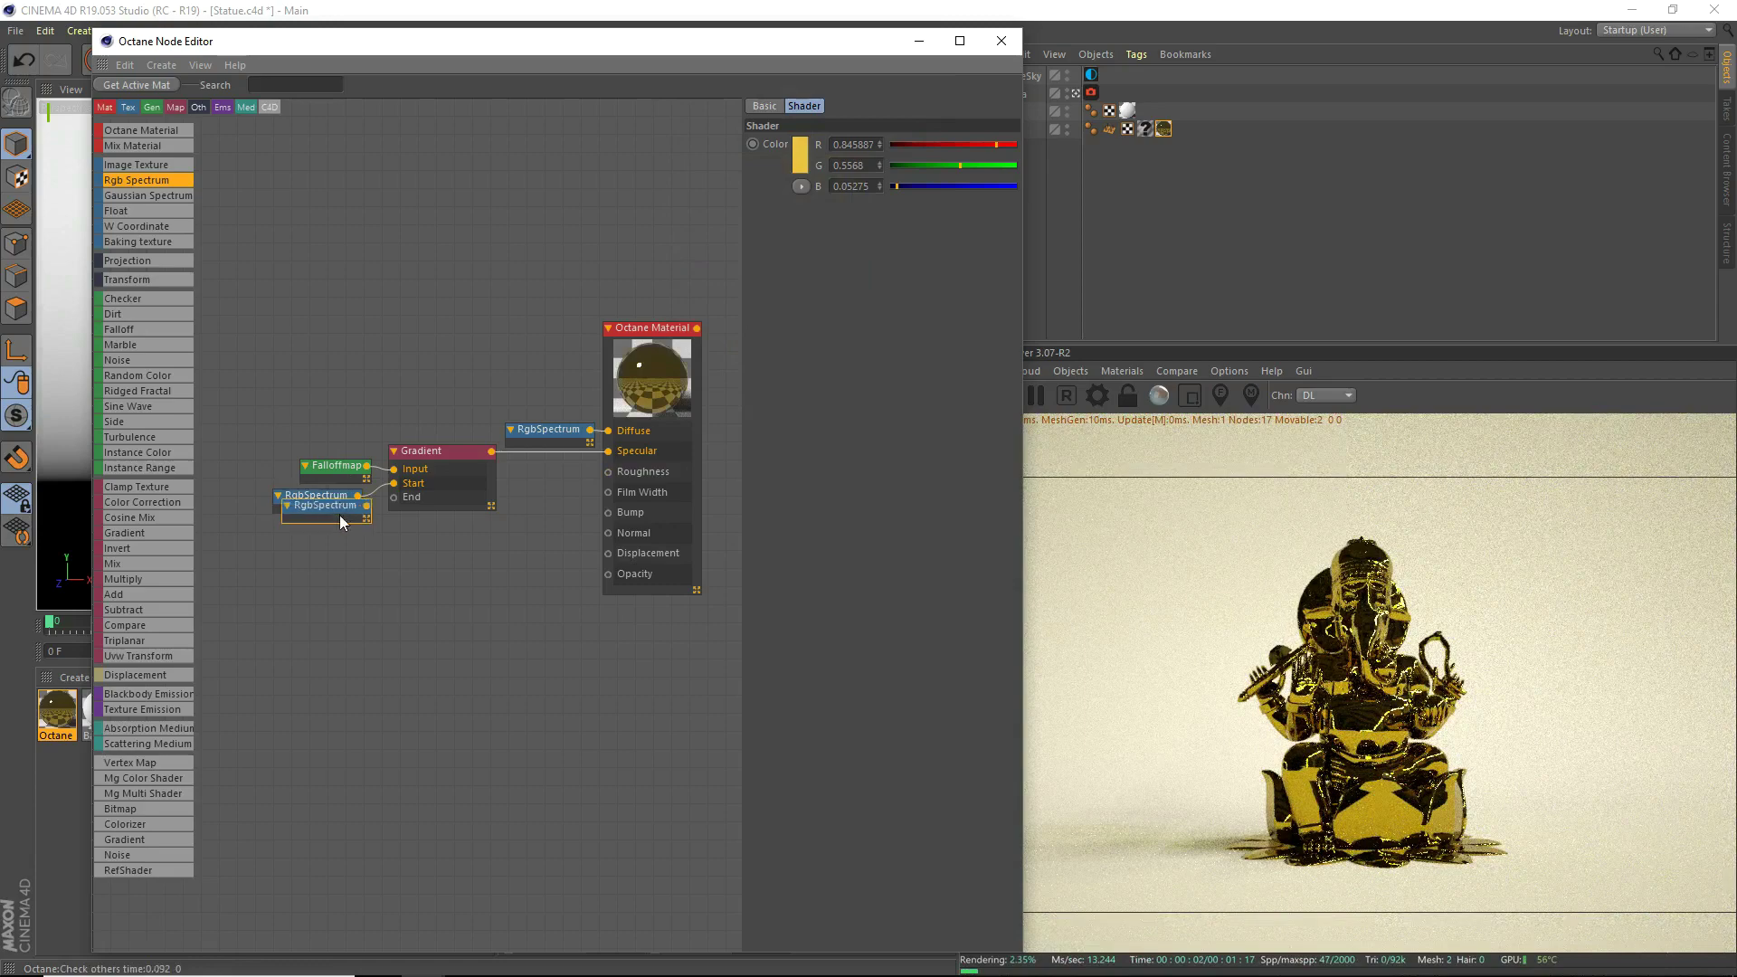
drag(367, 505, 333, 531)
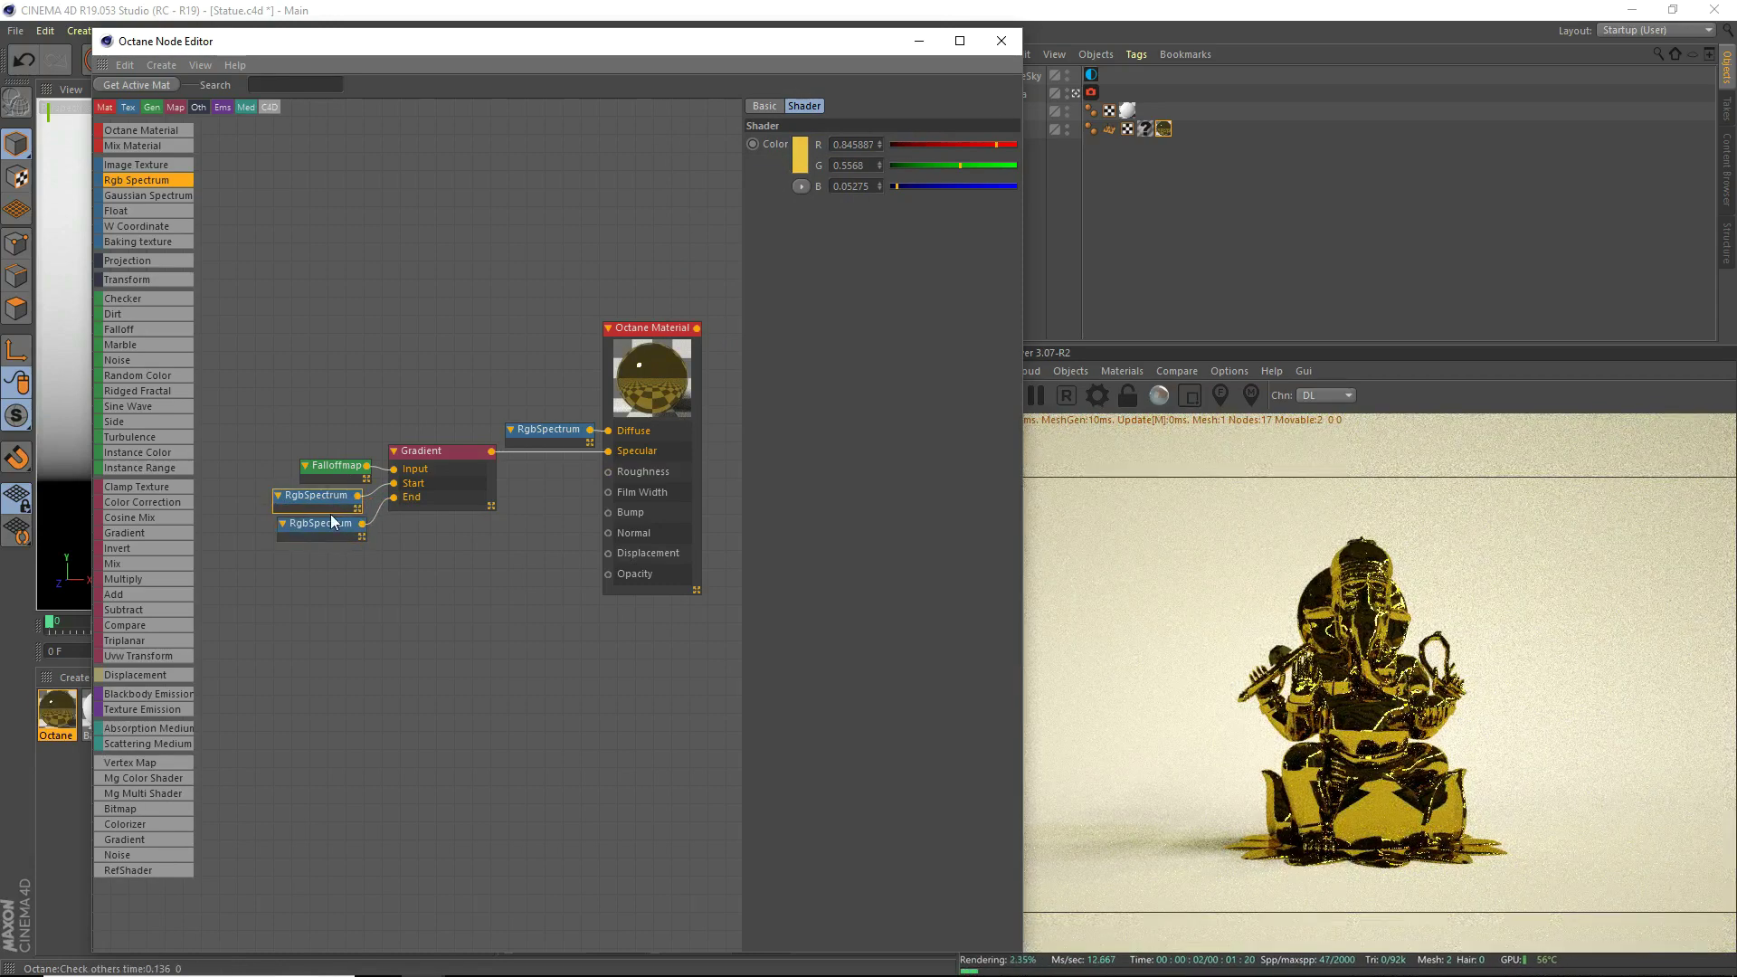
click(335, 524)
click(437, 606)
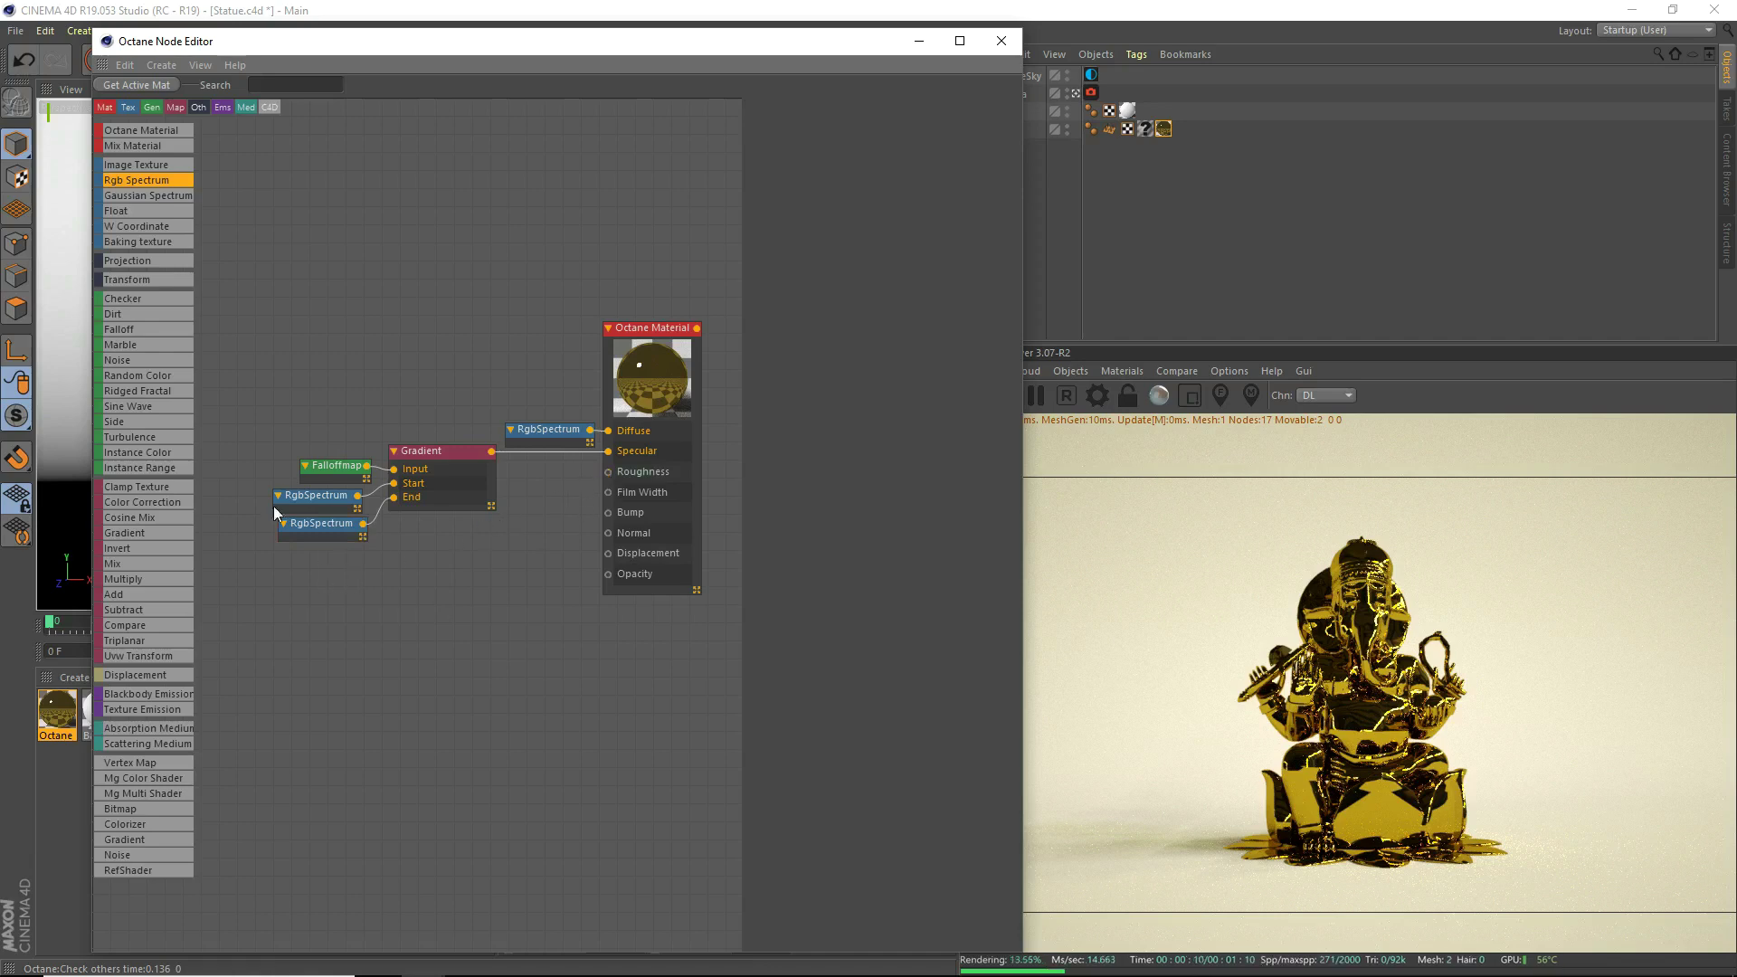
Step: Add a second Gradient node and connect it to the material's Roughness
drag(152, 536, 558, 608)
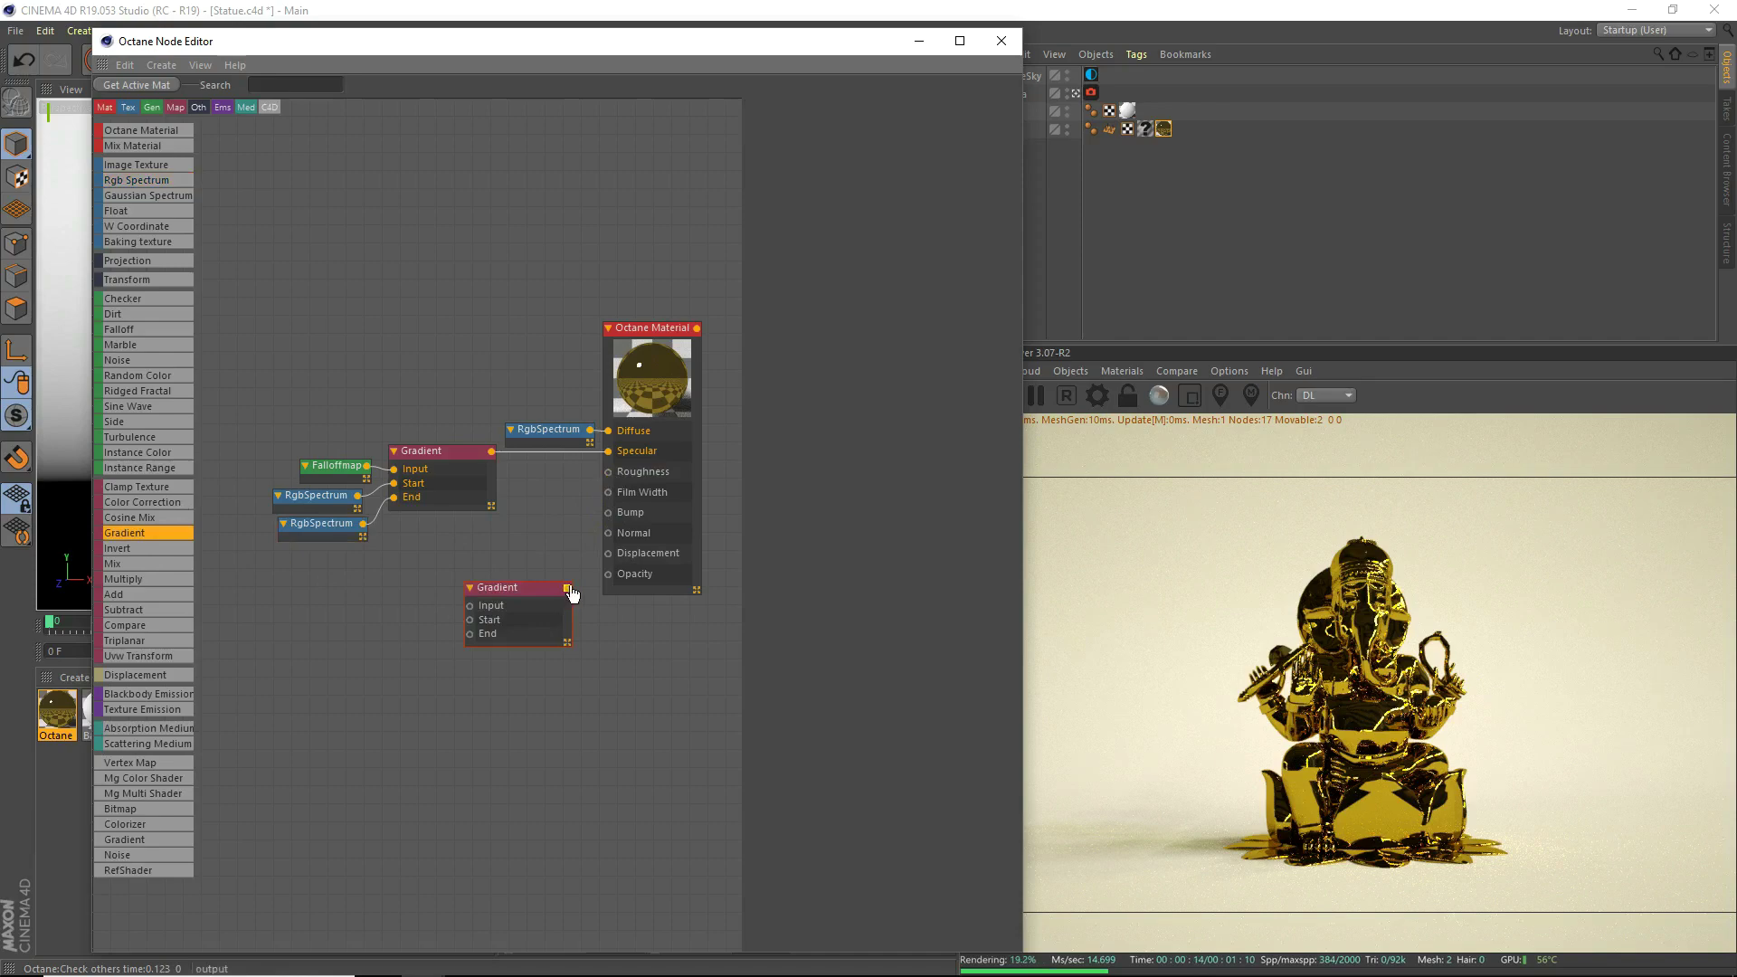
drag(567, 589, 608, 472)
drag(518, 600, 513, 565)
click(513, 565)
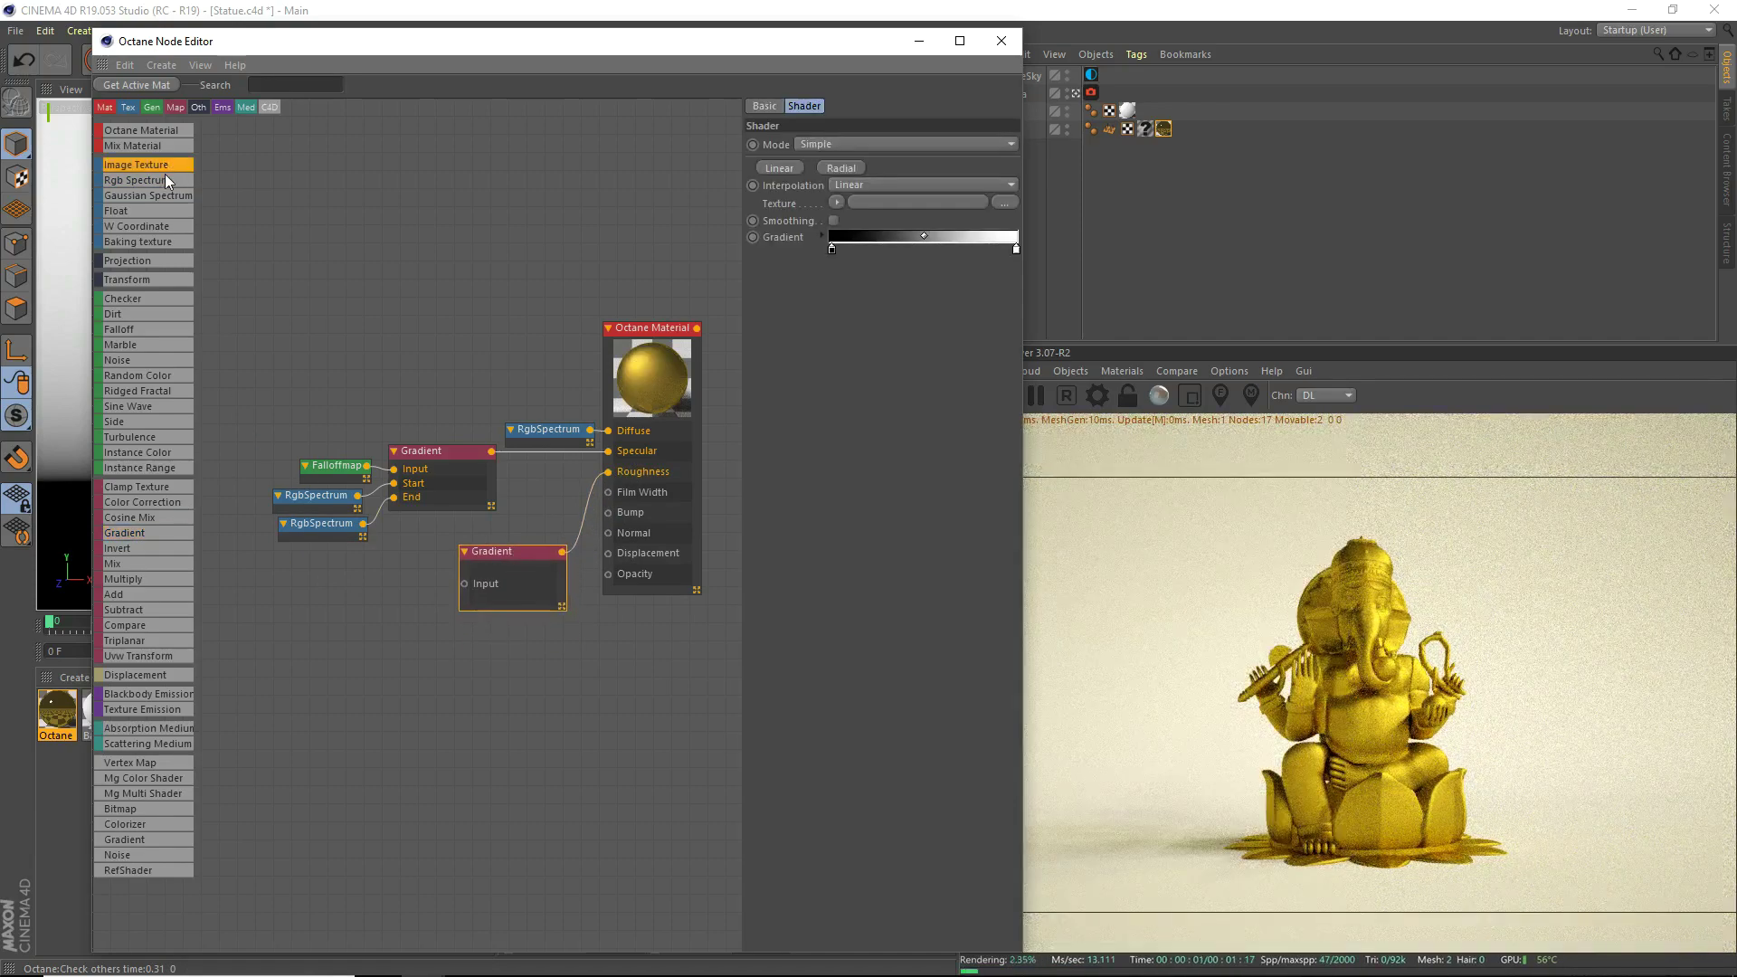
Step: Connect a new ImageTexture node to the roughness Gradient's Input
drag(256, 579, 465, 586)
drag(348, 615, 507, 529)
drag(412, 582, 422, 568)
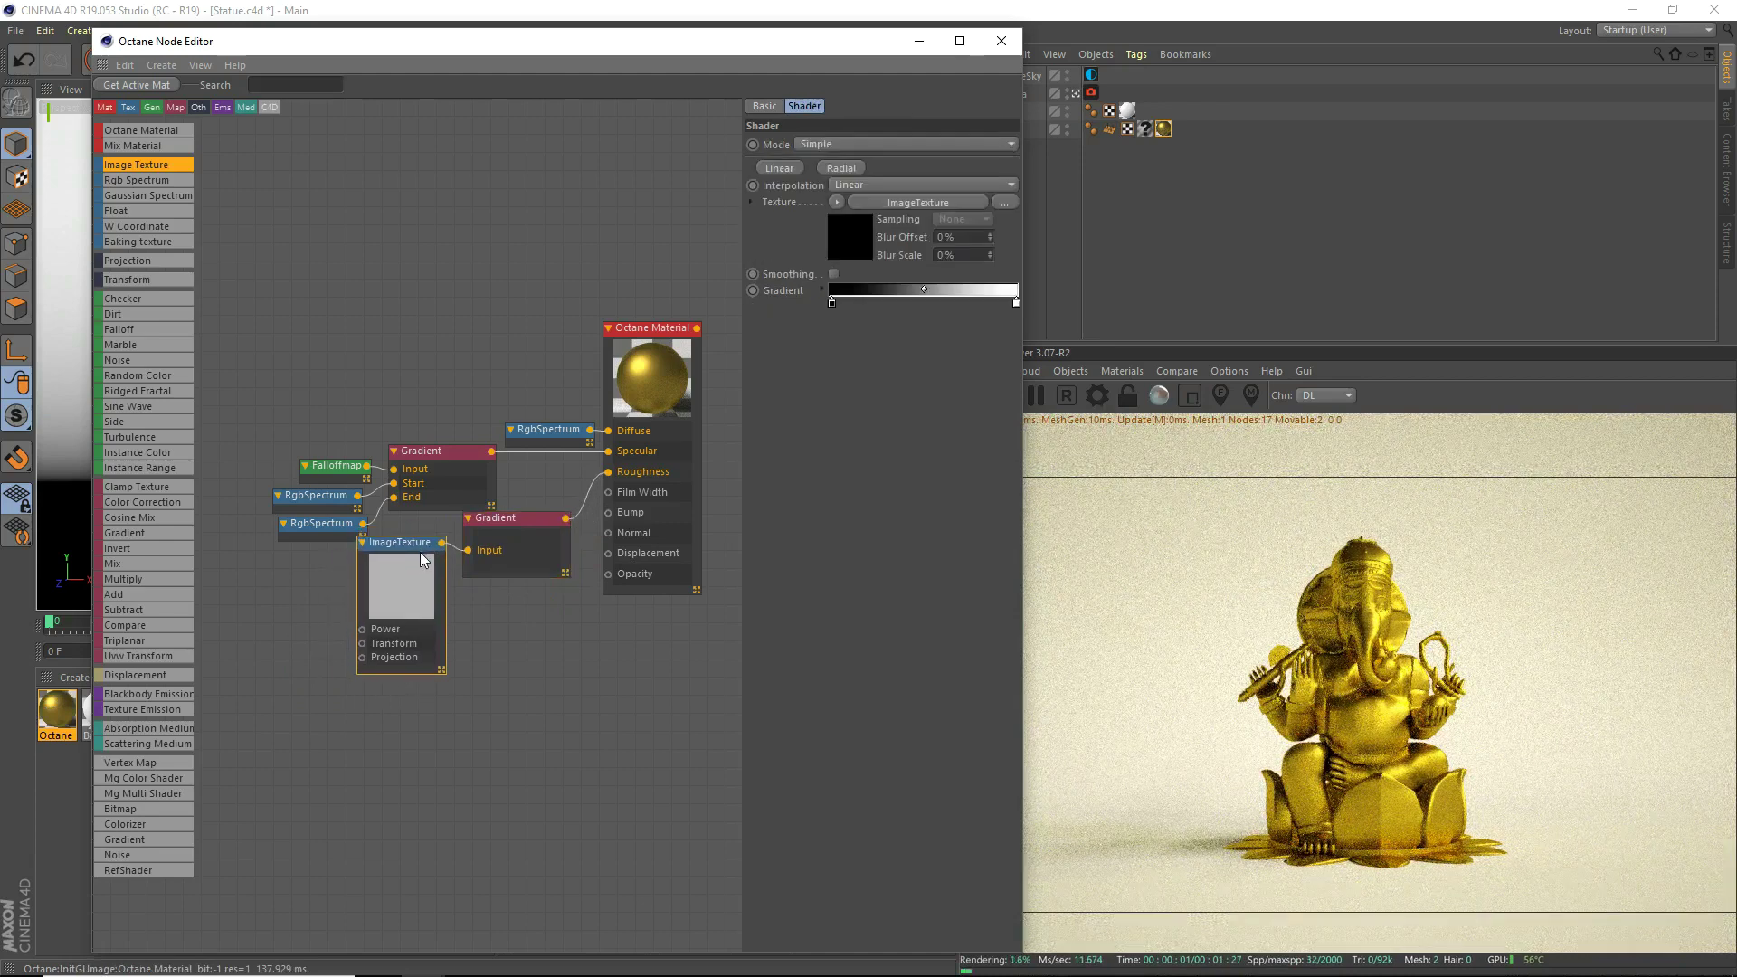
click(516, 552)
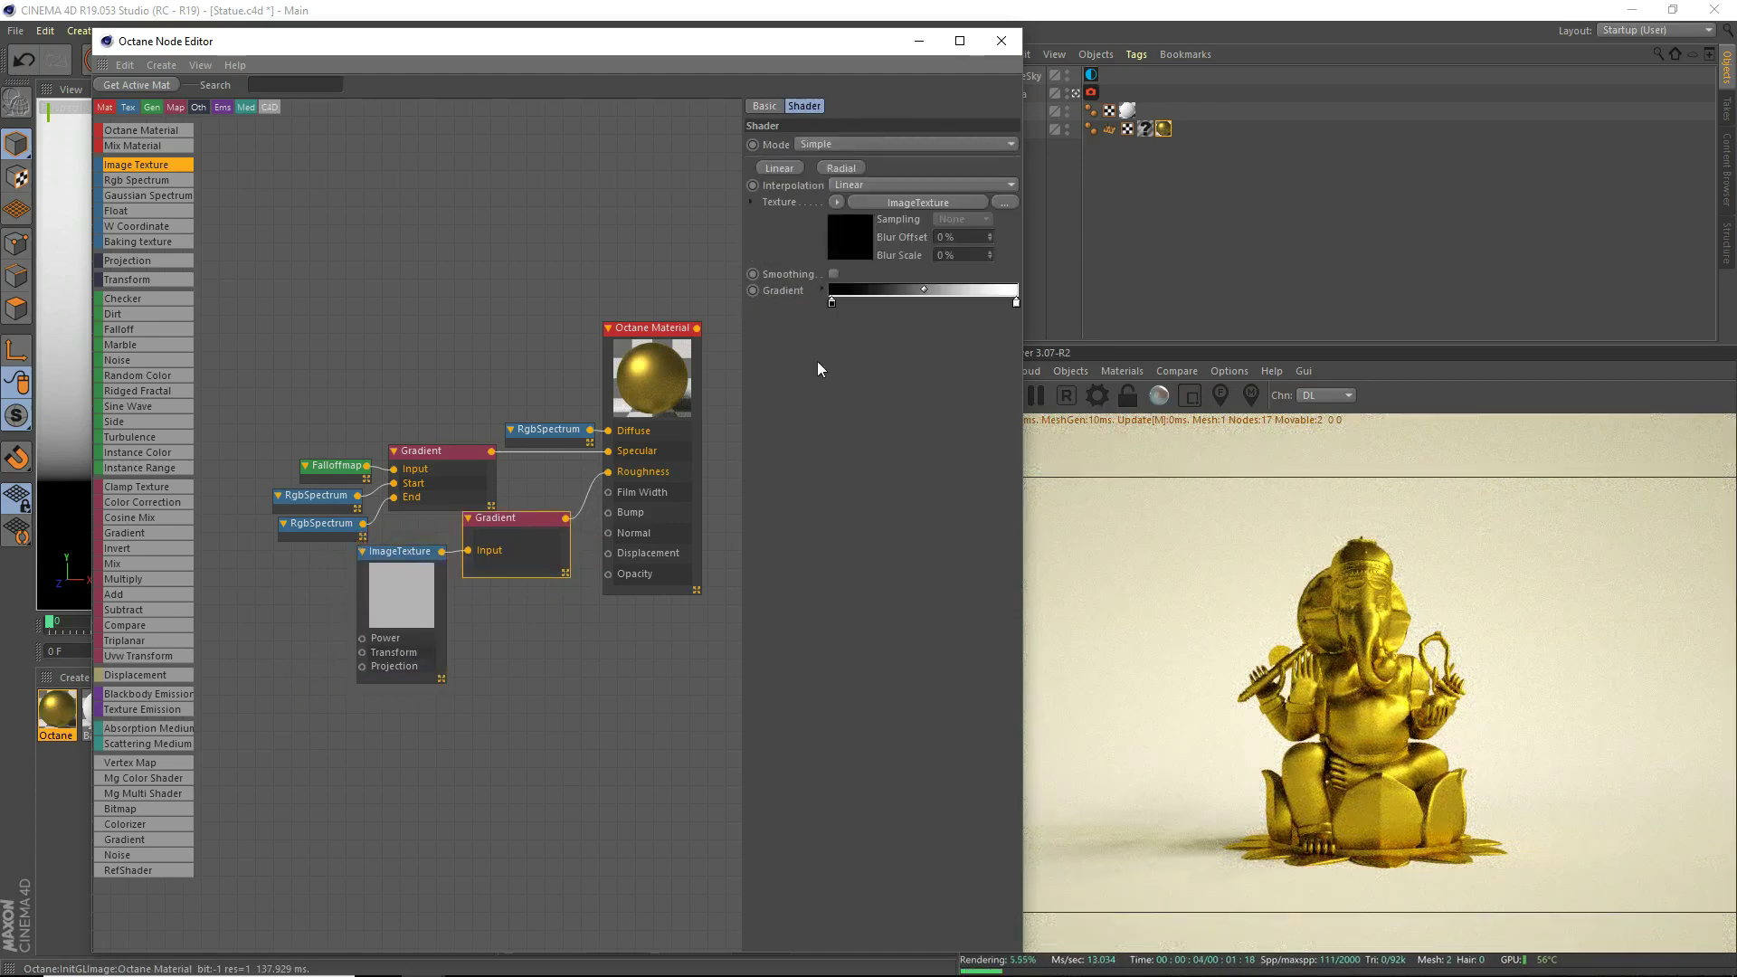
click(831, 301)
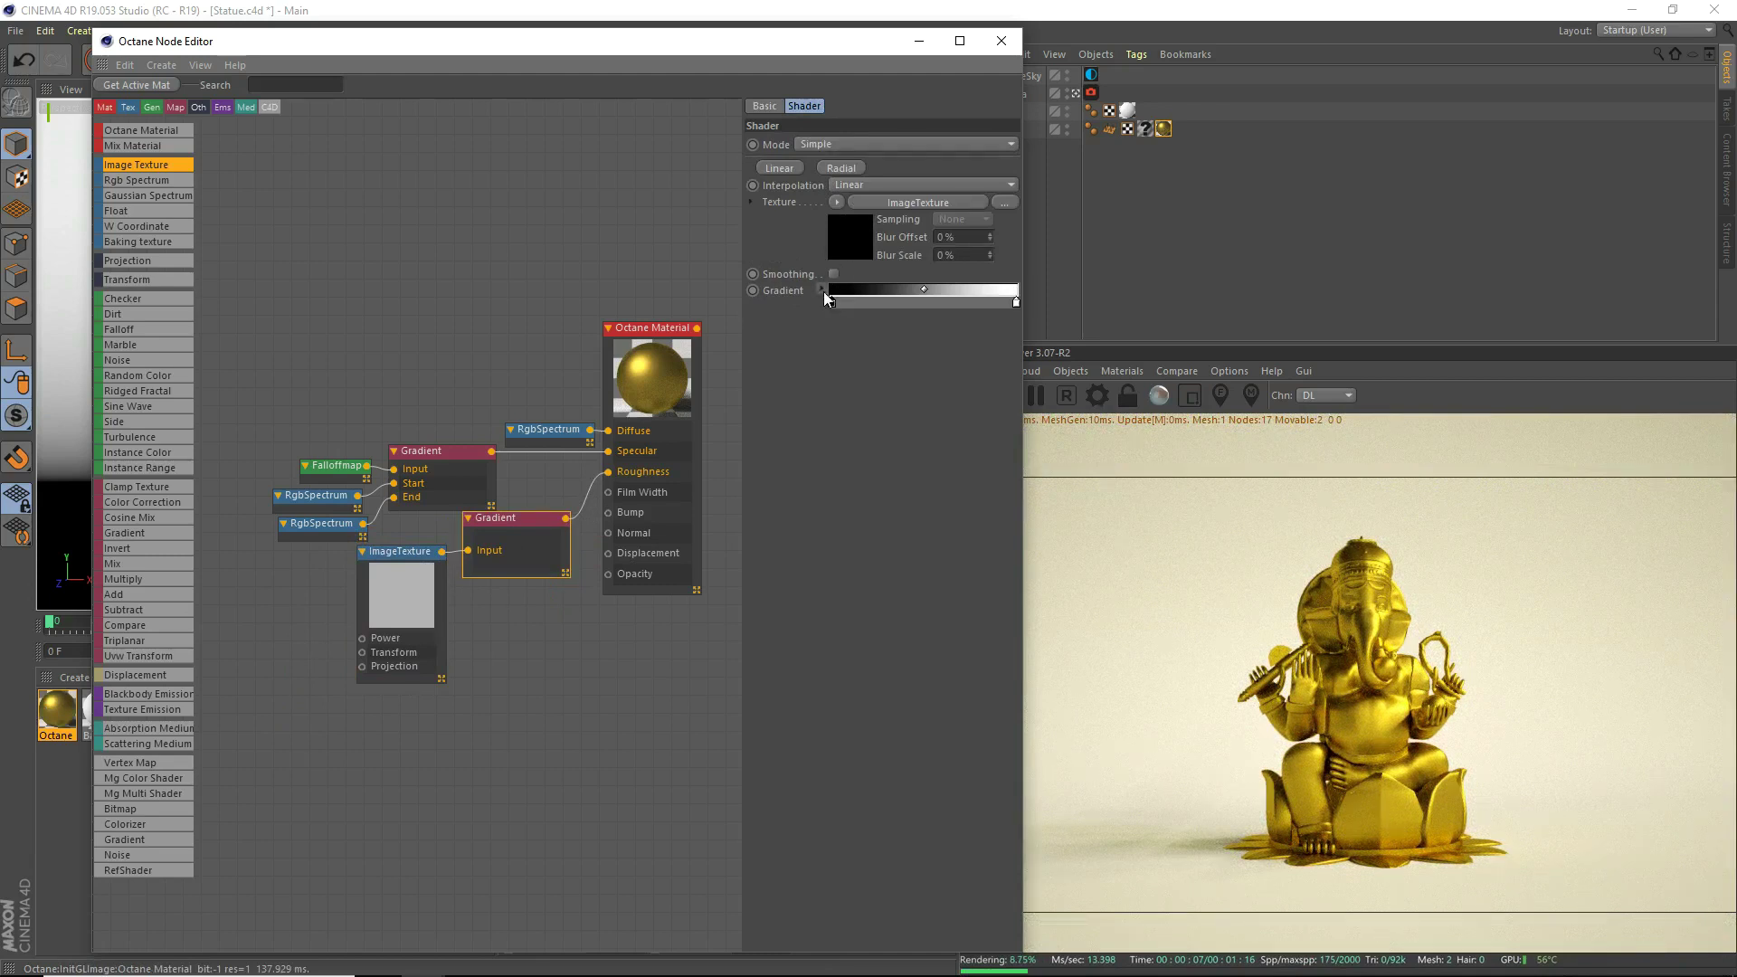
Step: Set the roughness Gradient's left black knot Pos to 35%, after briefly trying 40%
click(822, 290)
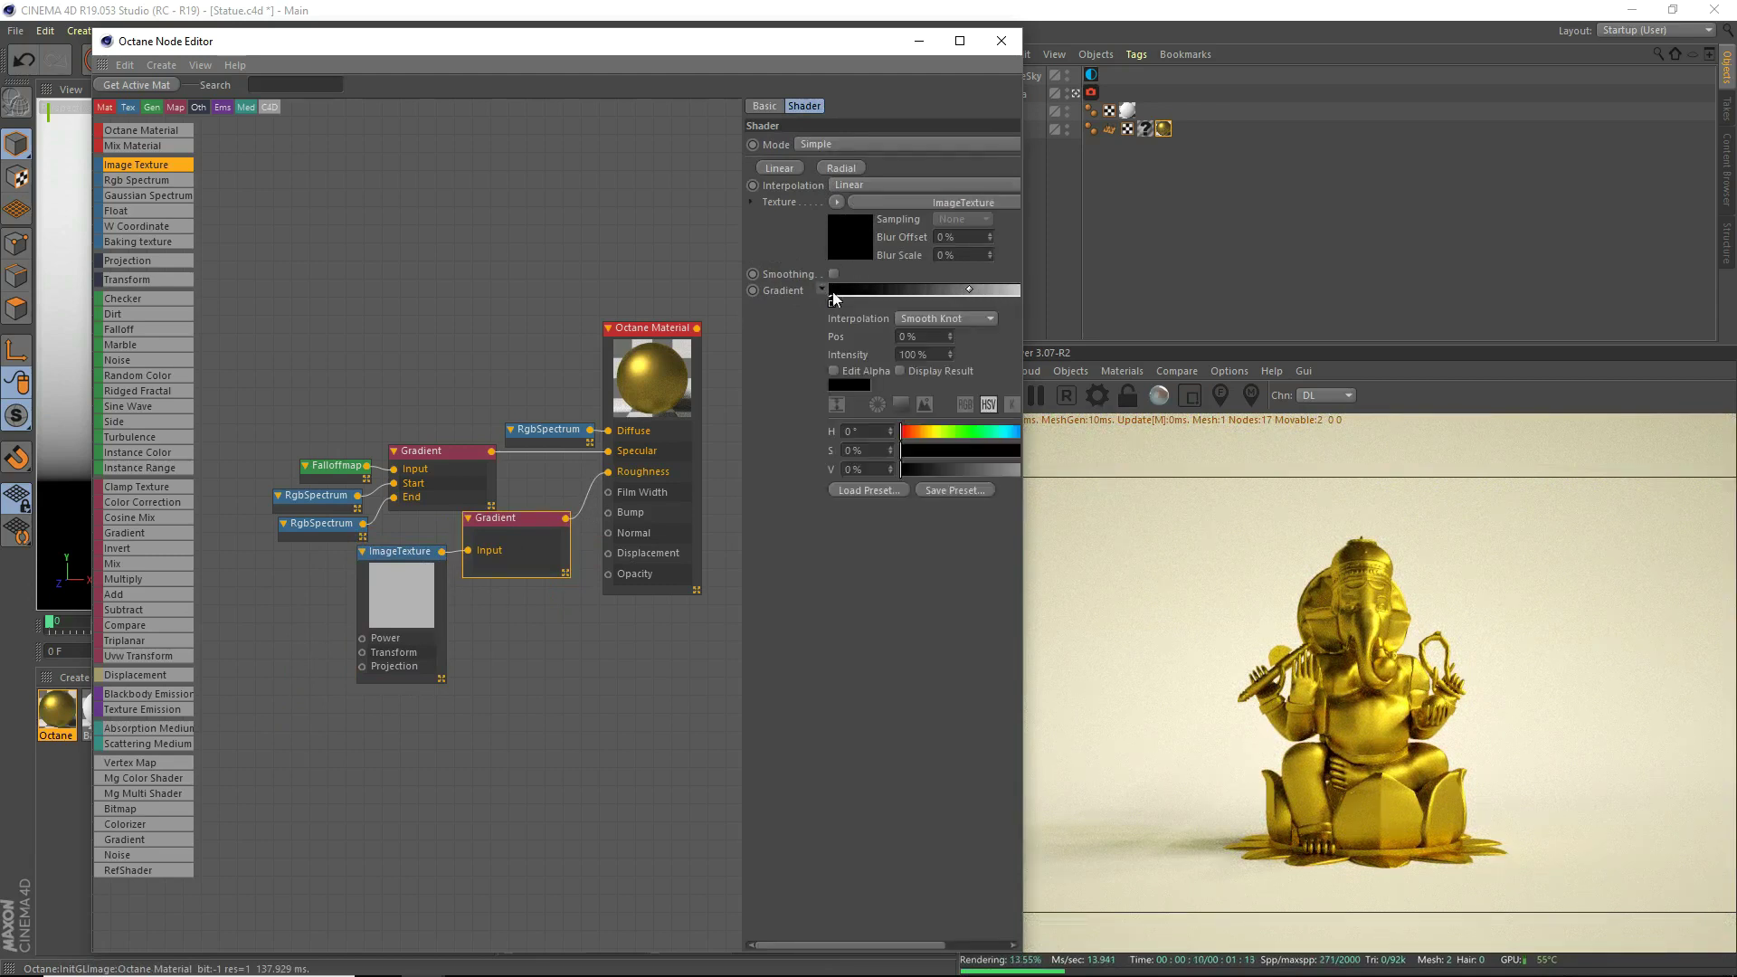
click(832, 301)
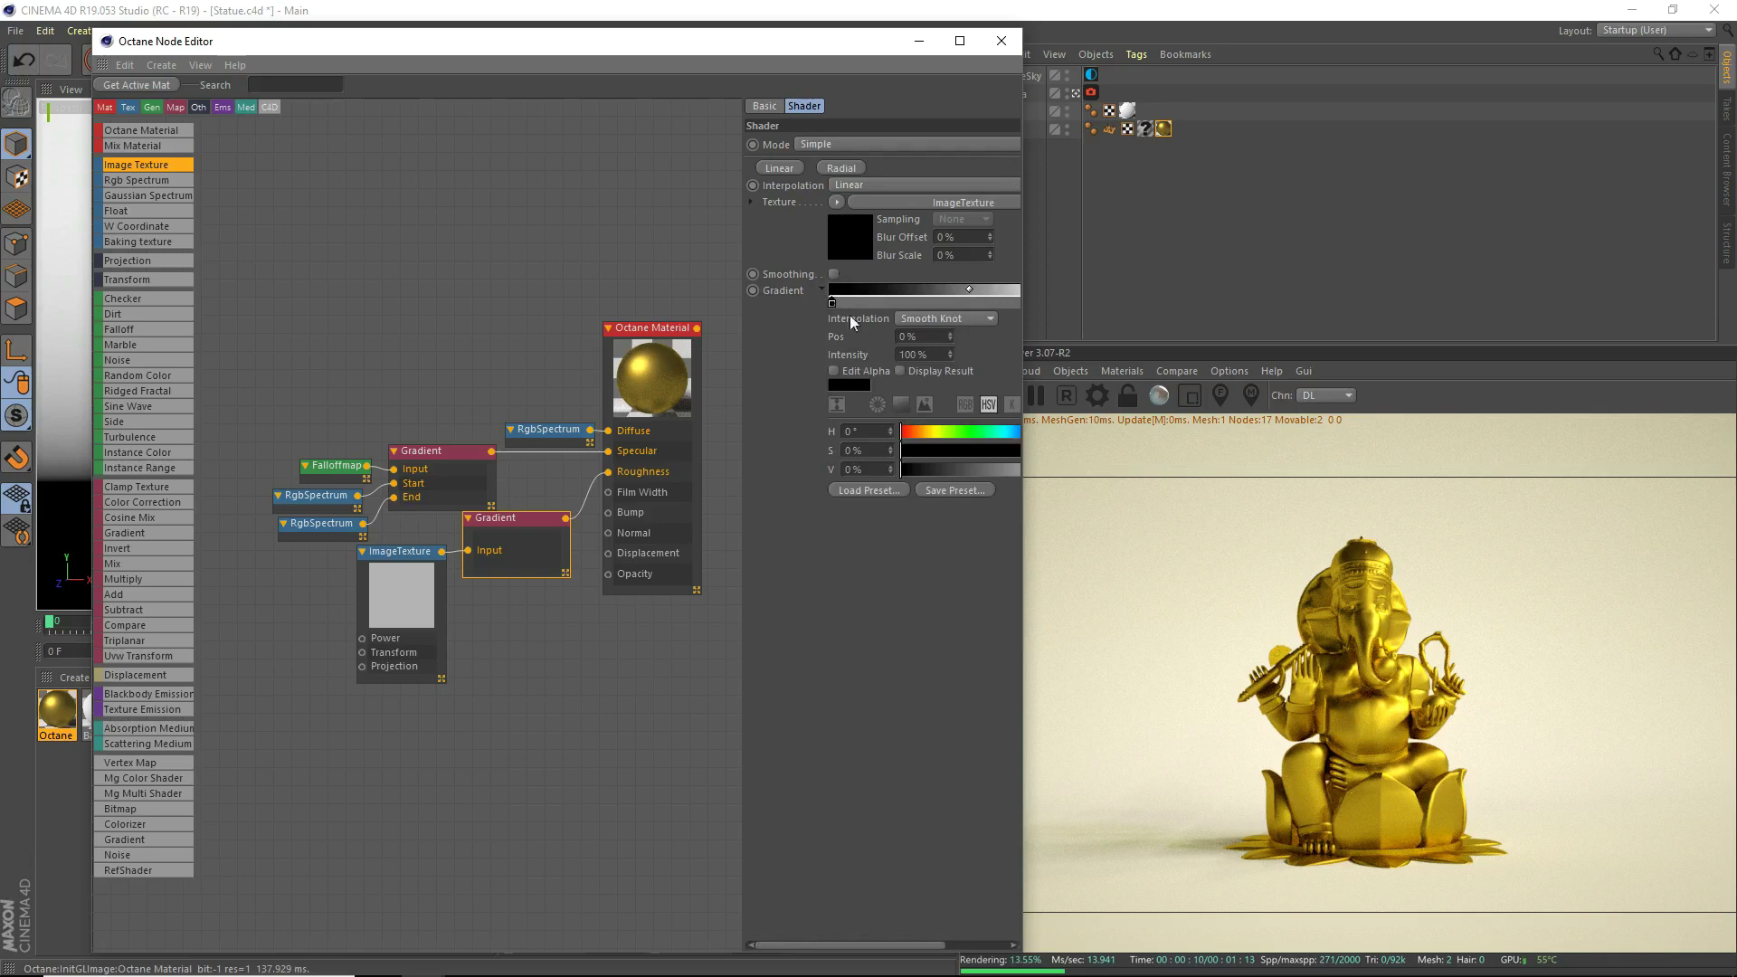
click(920, 336)
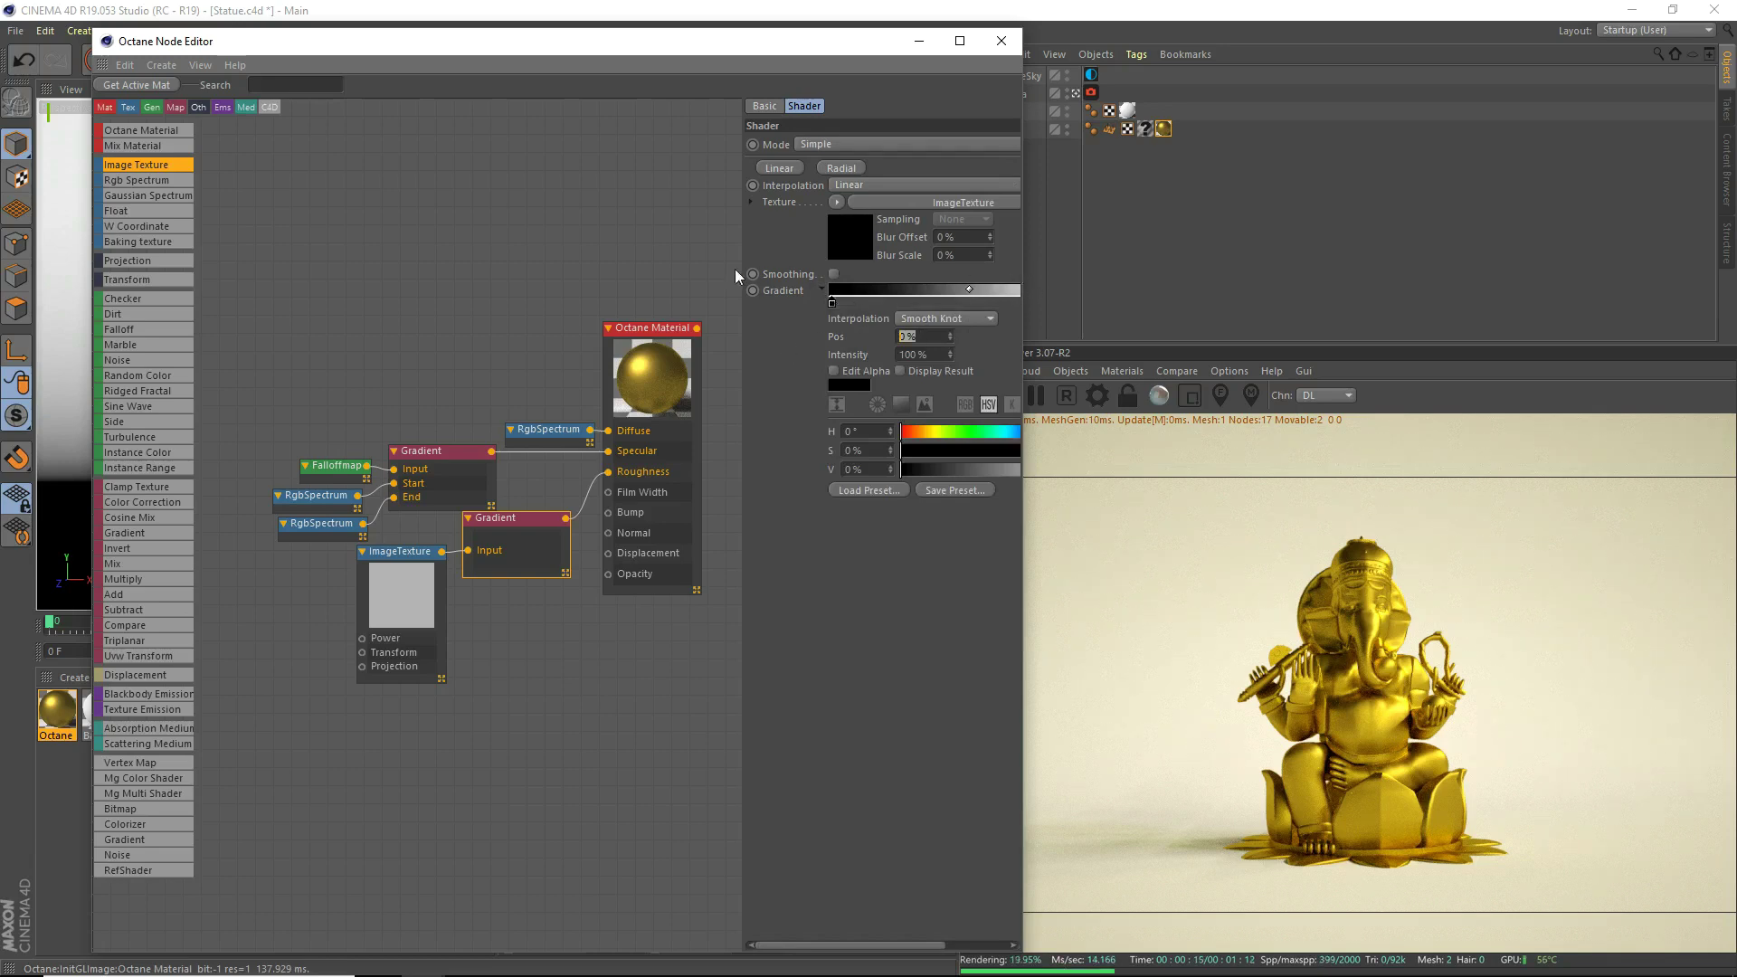
drag(743, 260, 710, 262)
text(3)
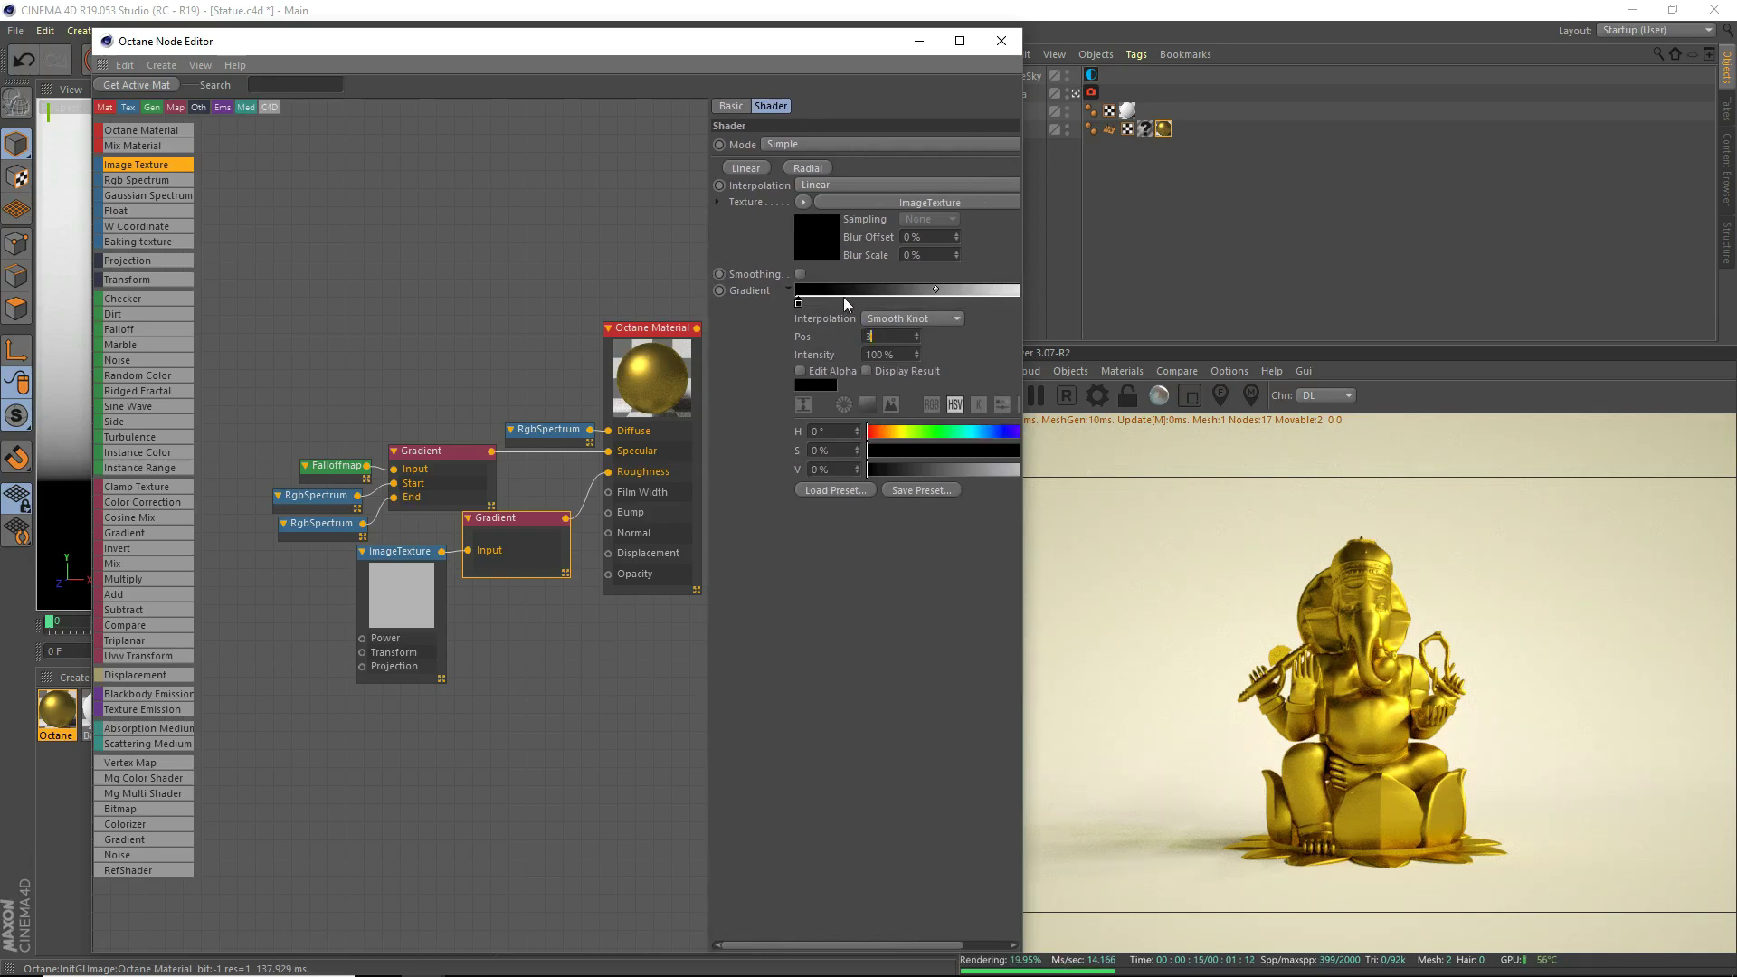
text(5)
key(Return)
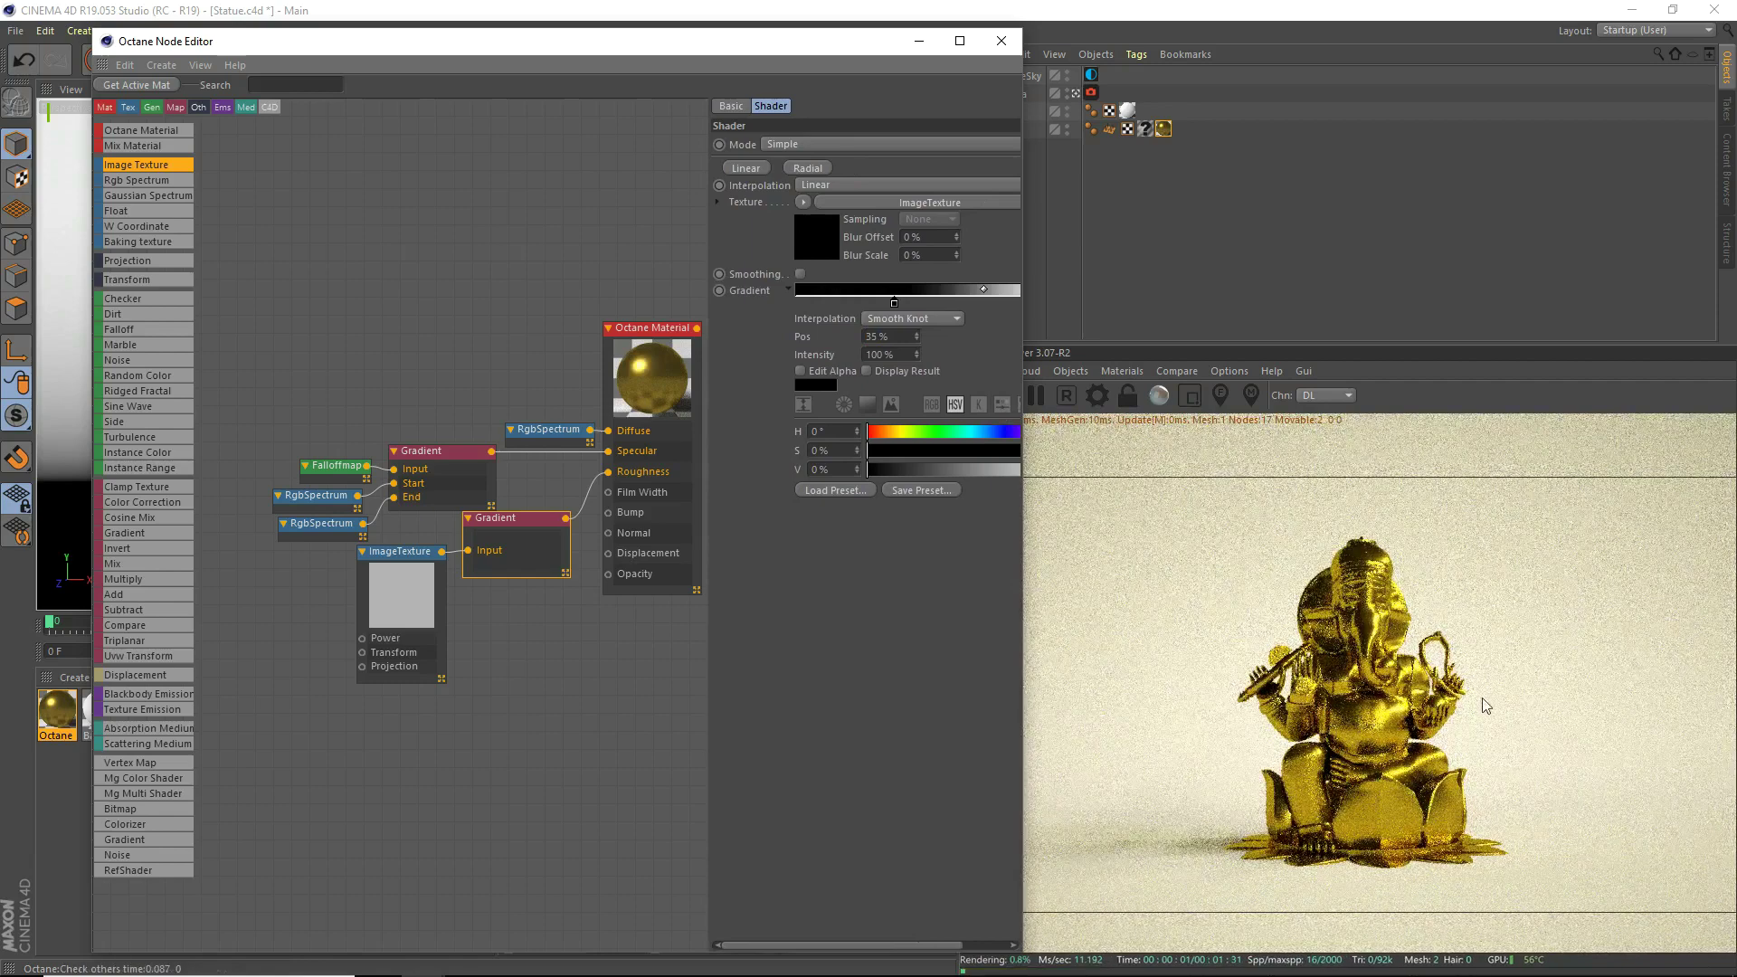
text(40)
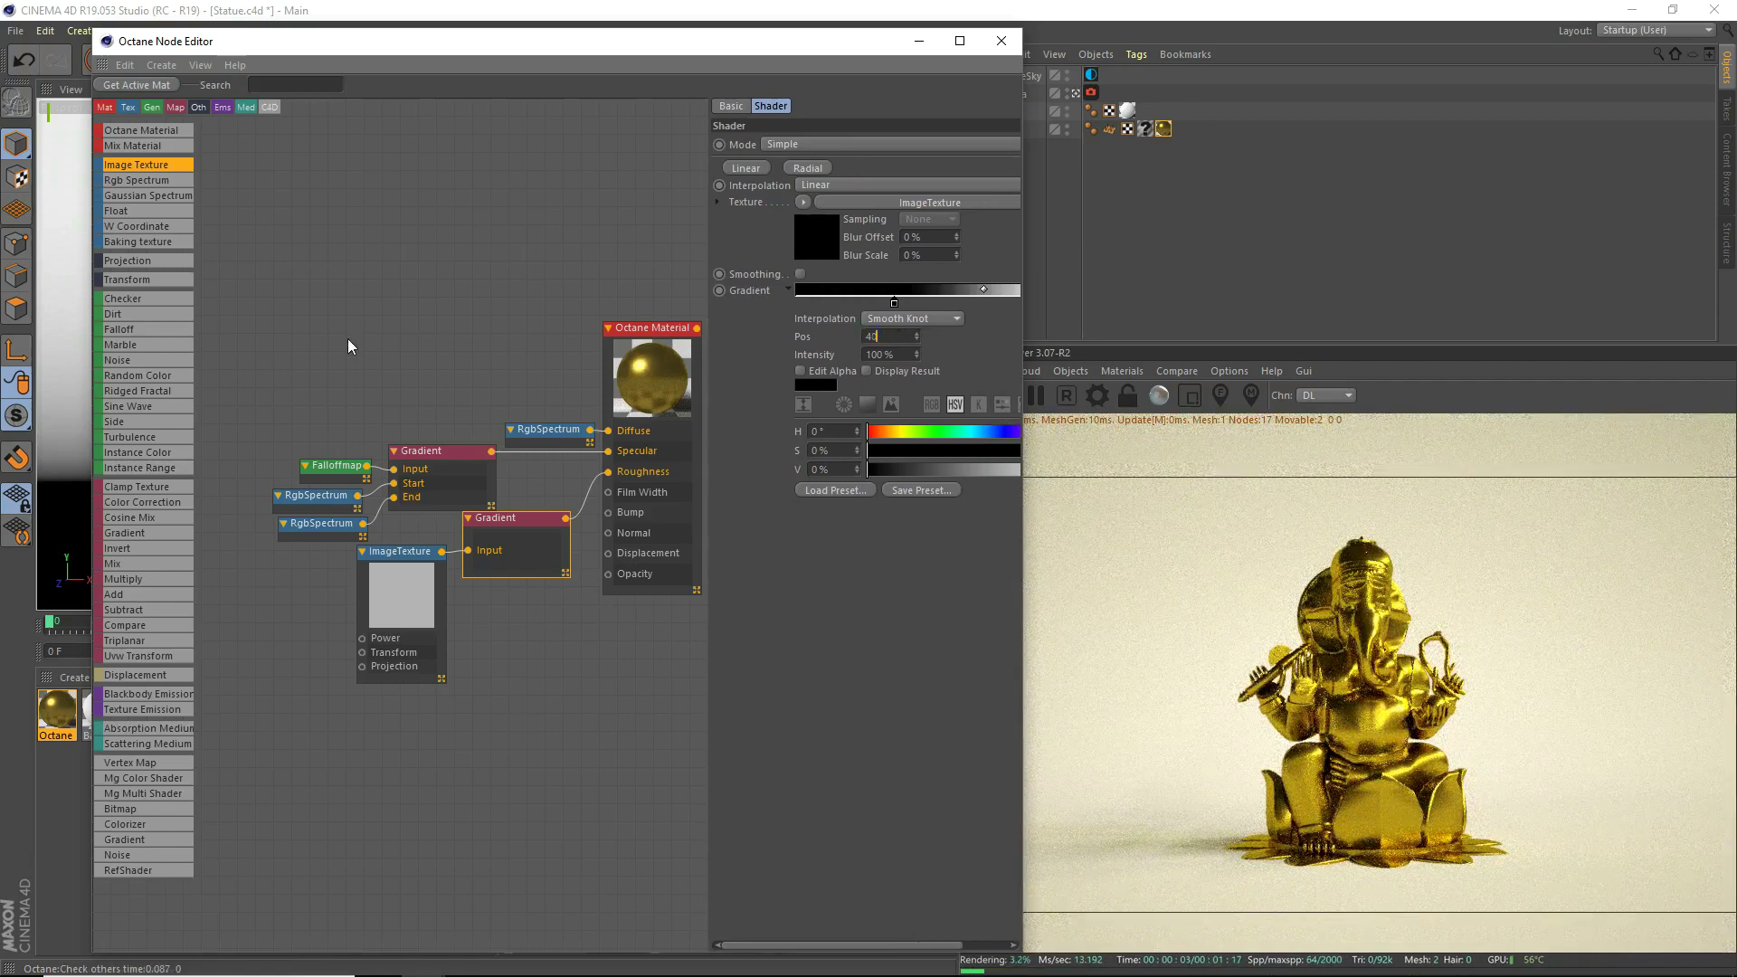
key(Return)
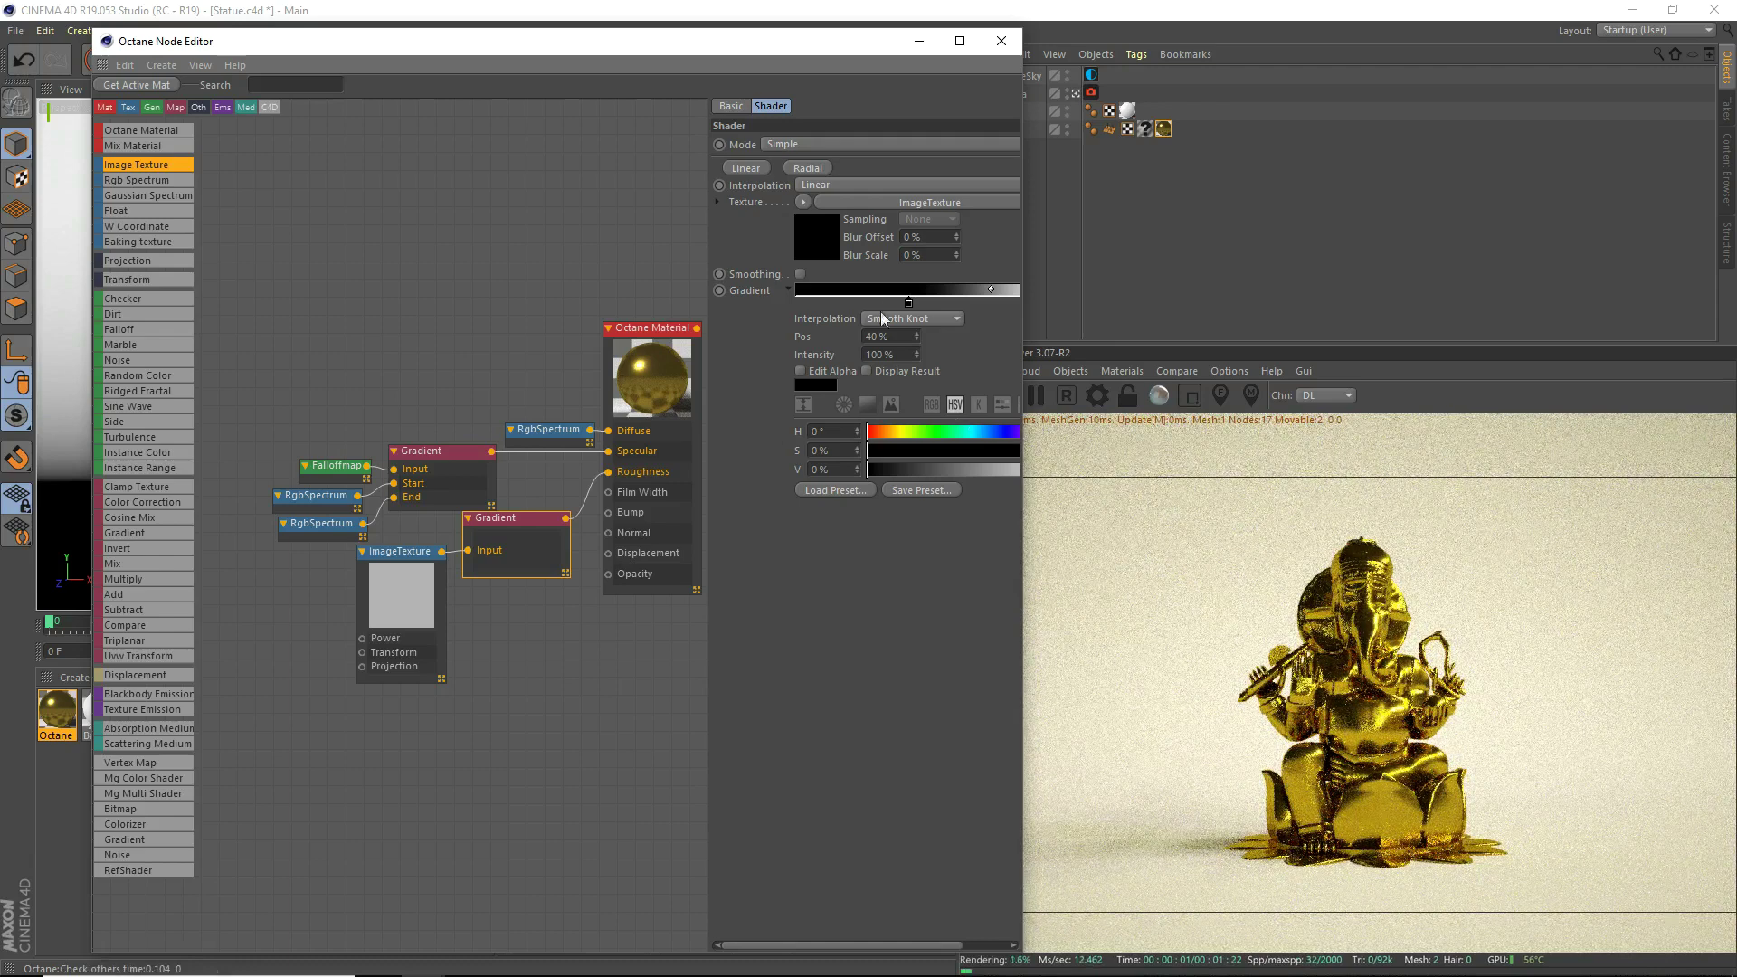
drag(900, 336, 192, 239)
text(35)
key(Return)
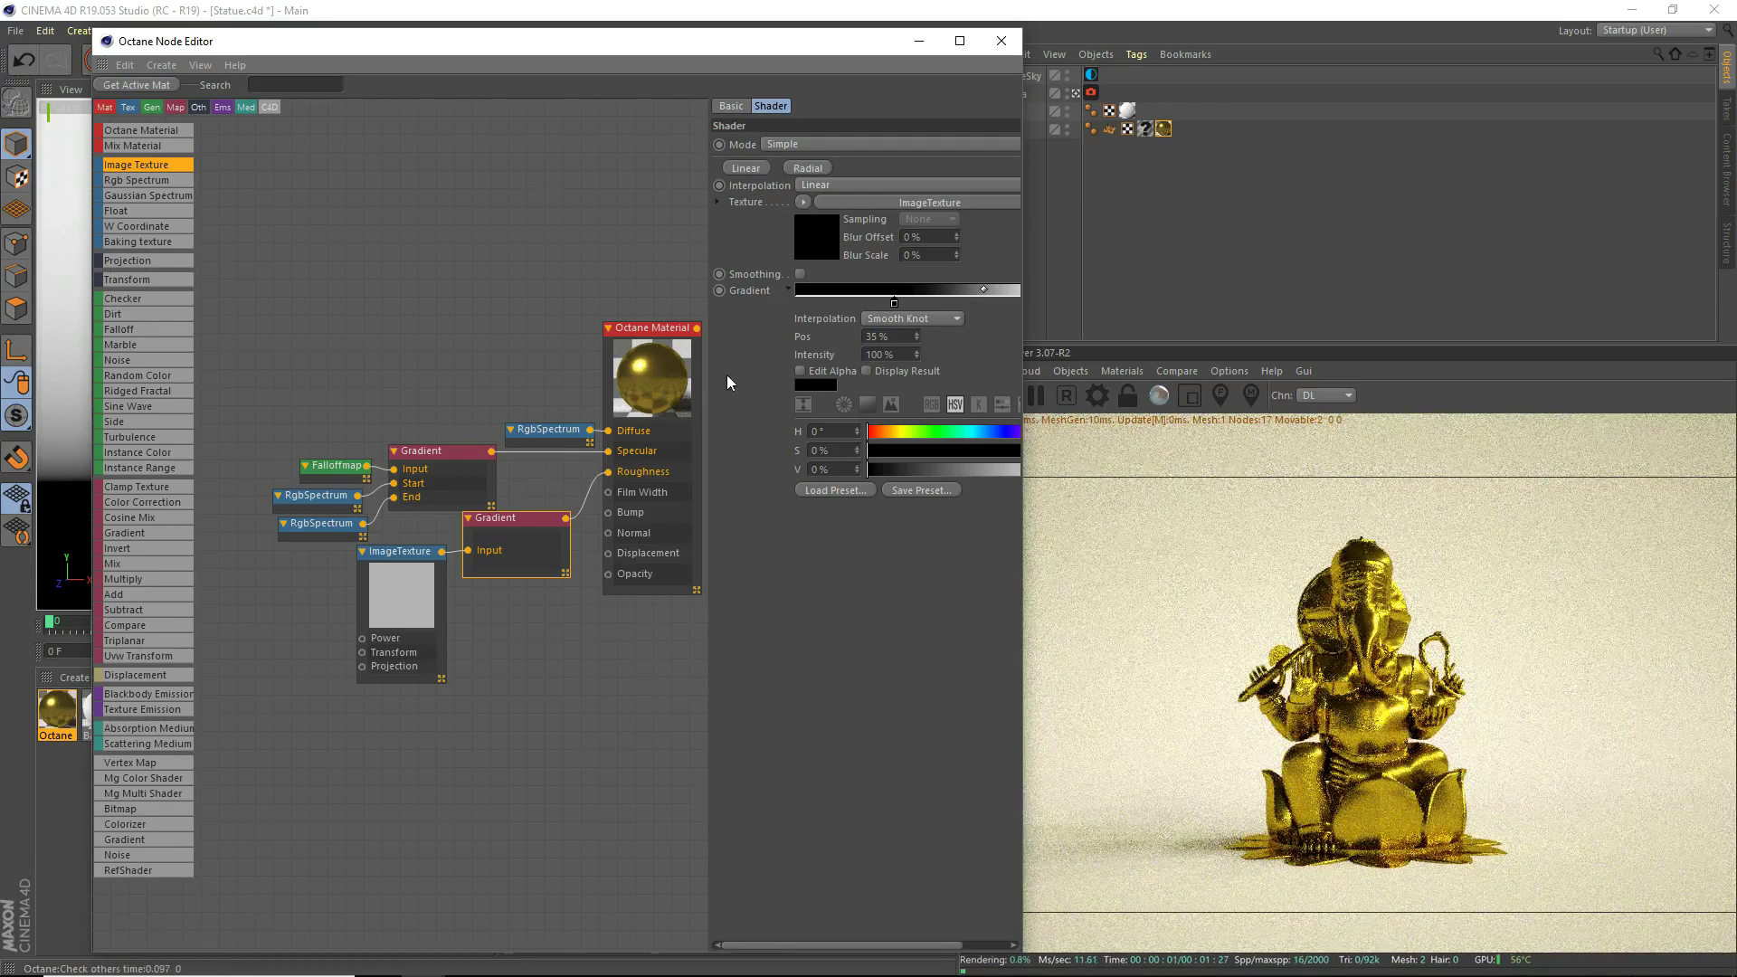
drag(543, 439, 540, 433)
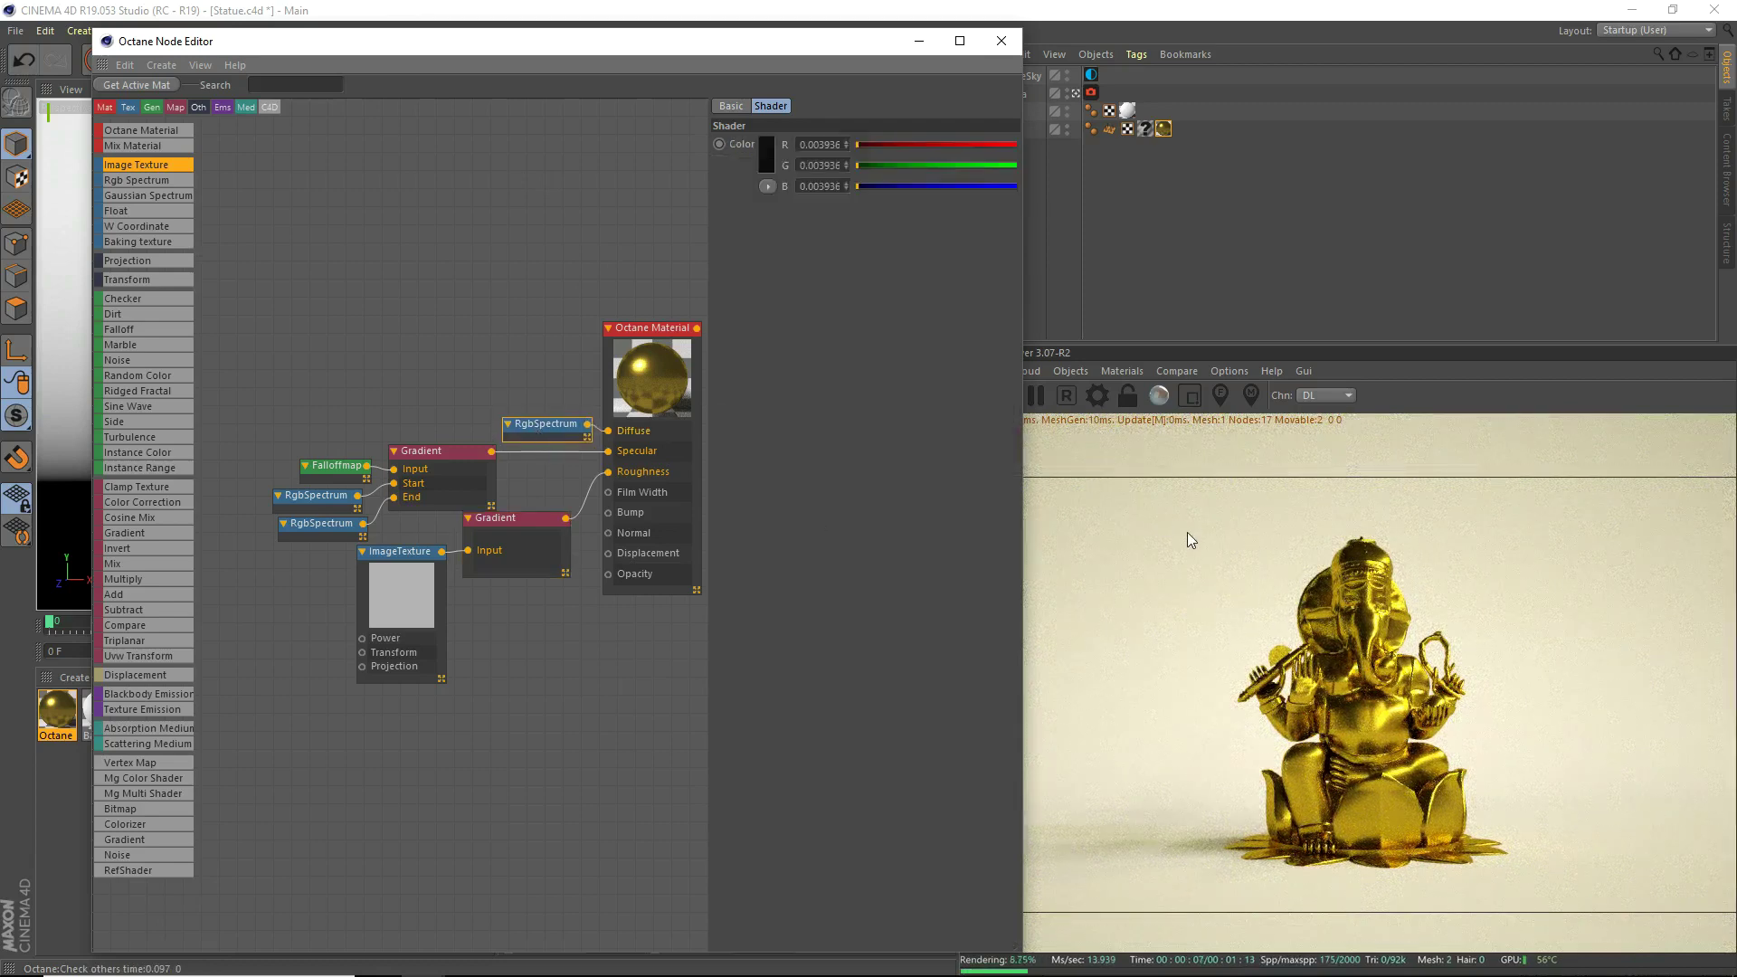
Step: Move the Octane Node Editor aside and close it to reveal the gold statue render
drag(814, 47, 753, 68)
click(942, 62)
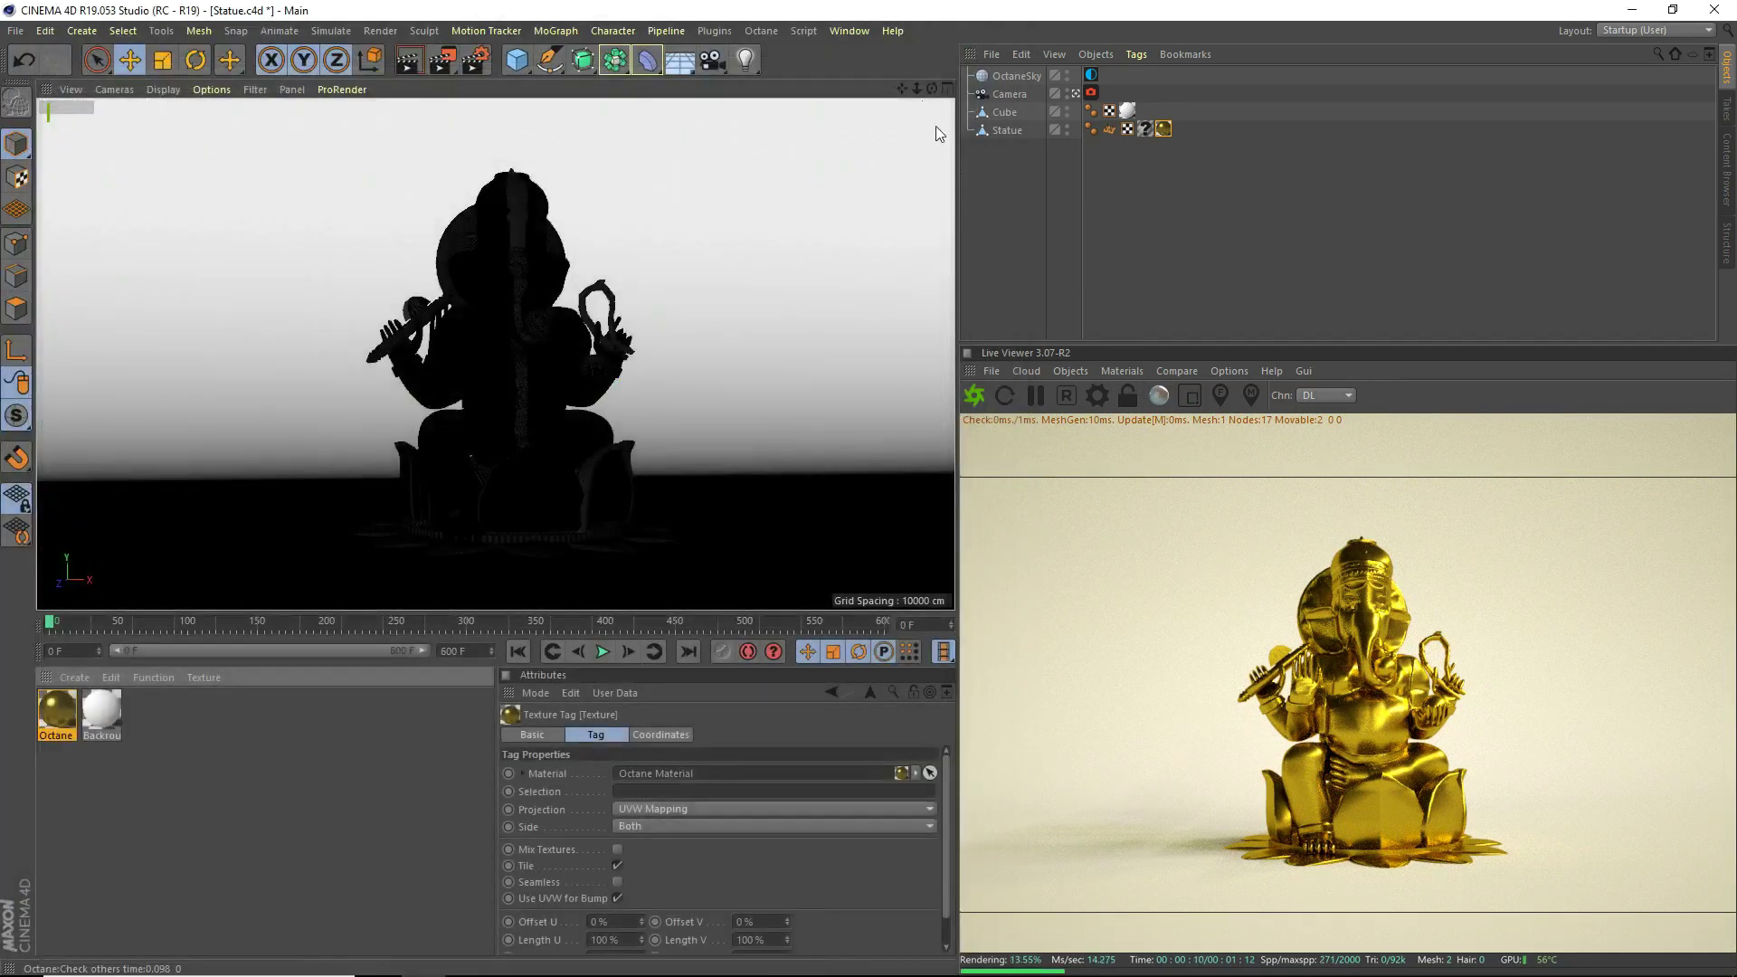